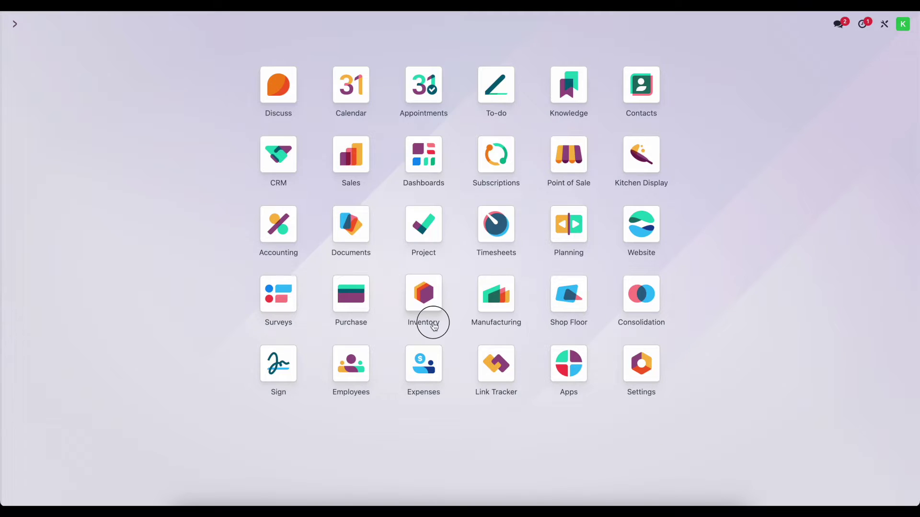
# In the Inventory settings, set the Landed Costs default journal to Miscellaneous Operations and save the change.
pyautogui.click(284, 29)
pyautogui.click(284, 45)
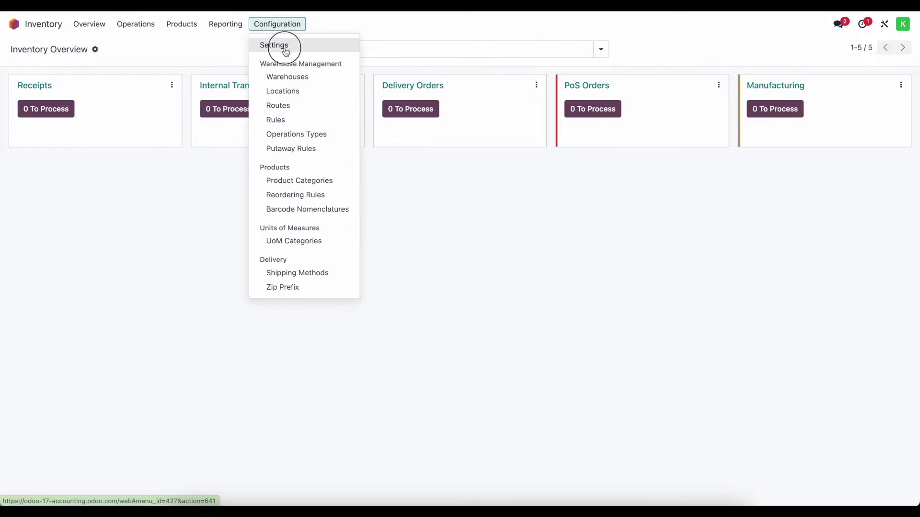
pyautogui.write('landed')
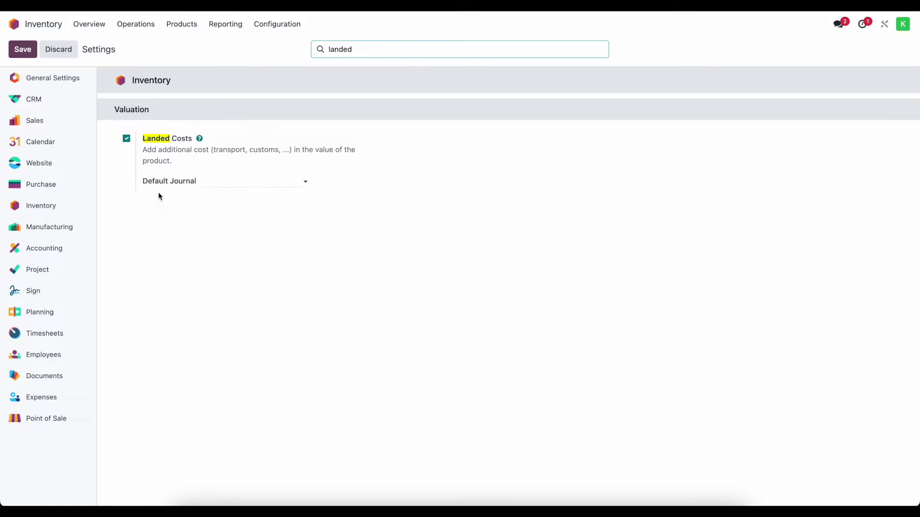
pyautogui.click(240, 180)
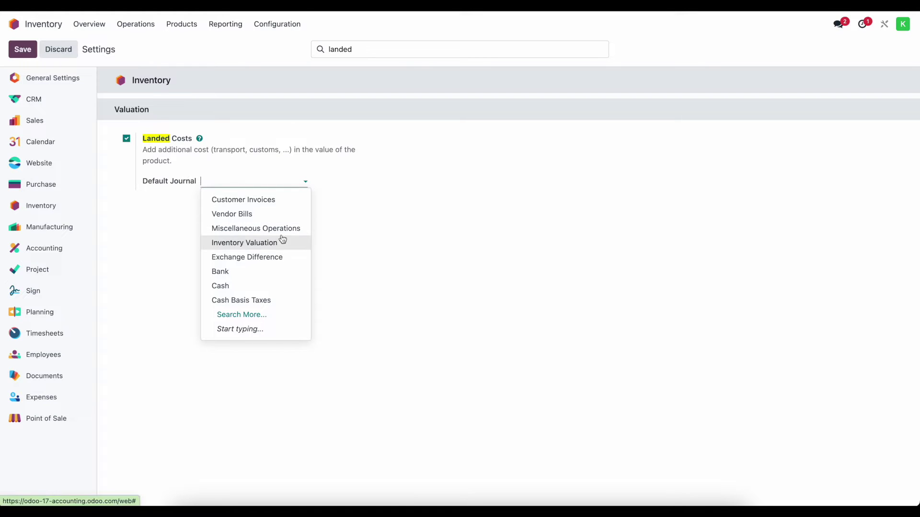
pyautogui.click(280, 232)
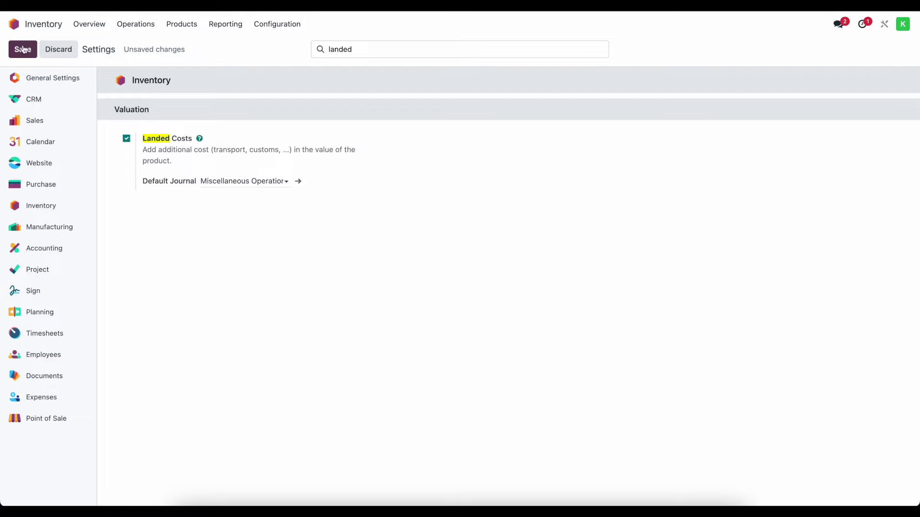
pyautogui.moveTo(201, 181); pyautogui.dragTo(232, 181)
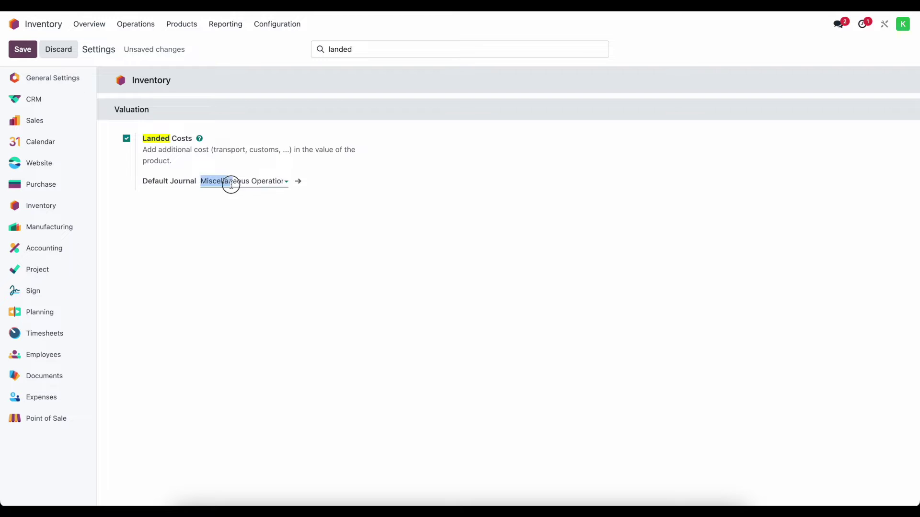
pyautogui.click(335, 238)
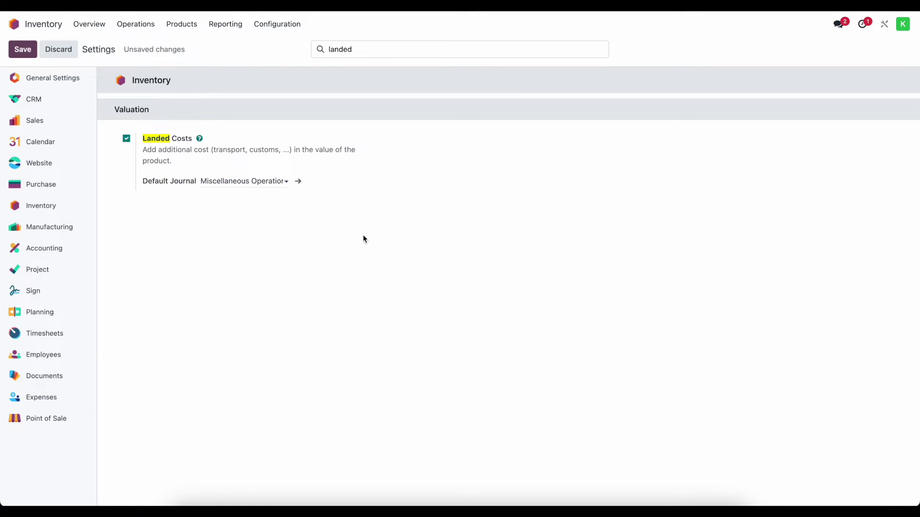
pyautogui.click(23, 50)
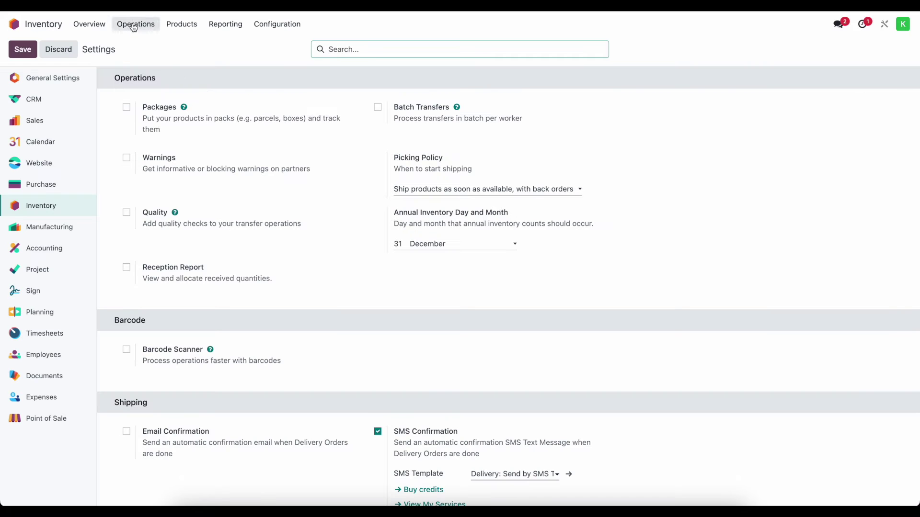
pyautogui.click(134, 25)
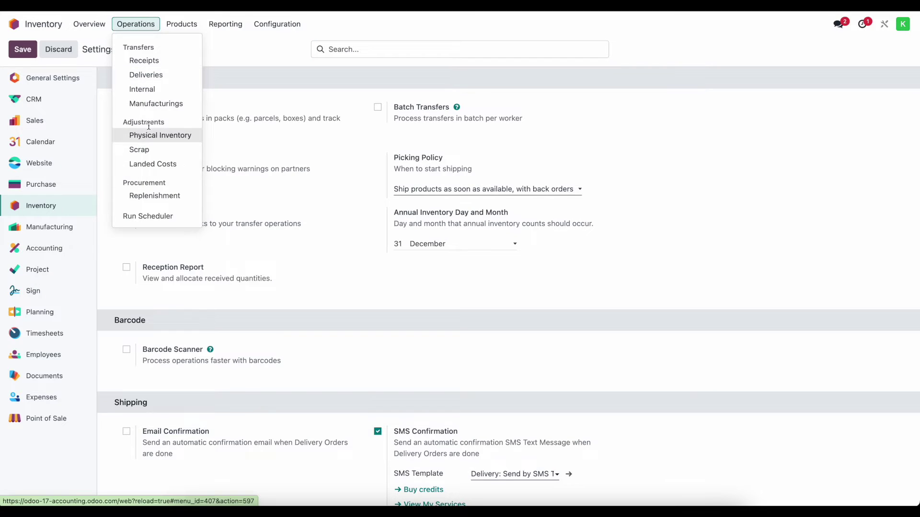
pyautogui.click(152, 164)
pyautogui.click(23, 50)
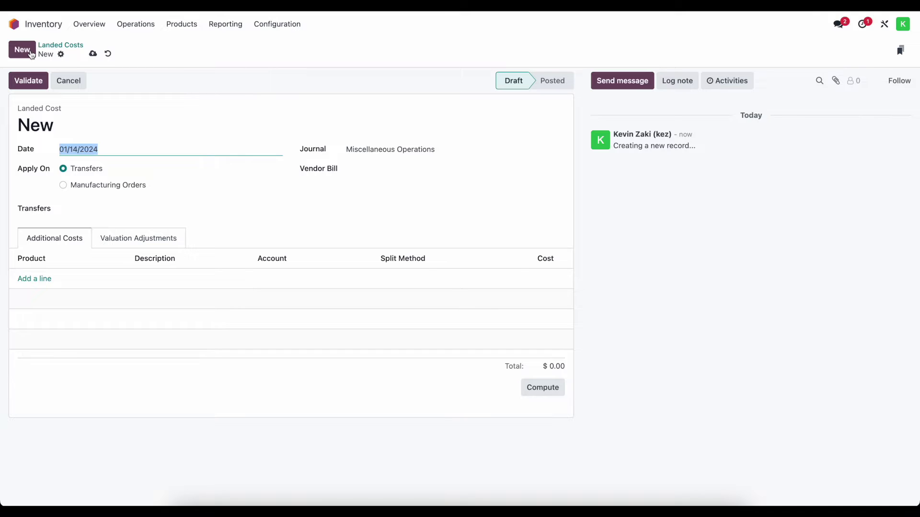
pyautogui.click(107, 54)
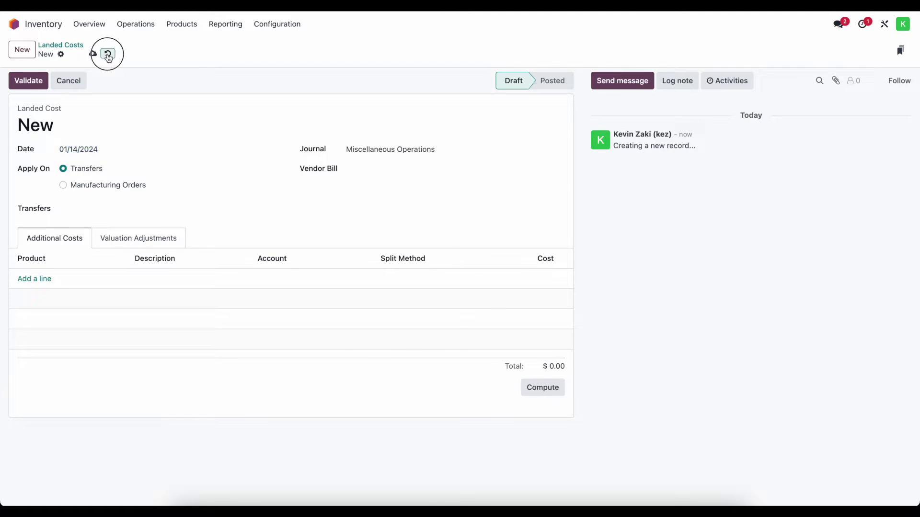
# Create a new inventory product named "Shipping and Handling".
pyautogui.click(180, 27)
pyautogui.click(180, 42)
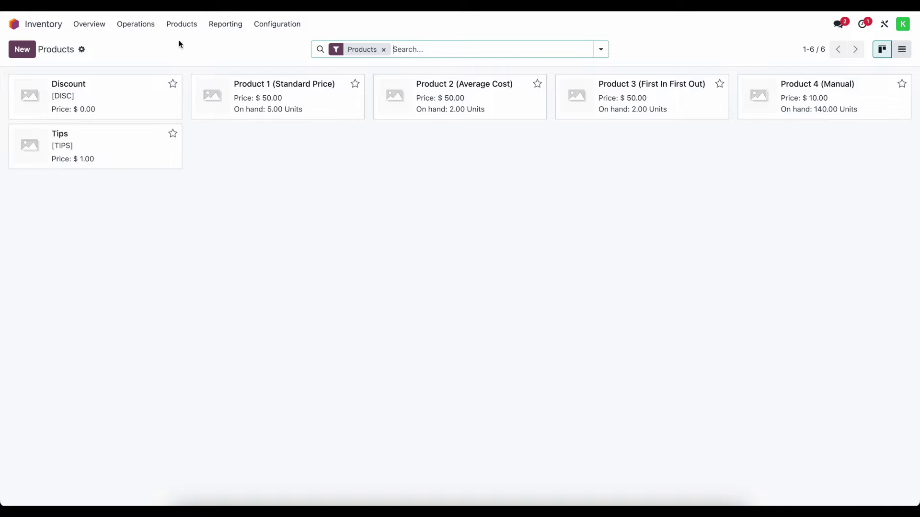
pyautogui.click(23, 49)
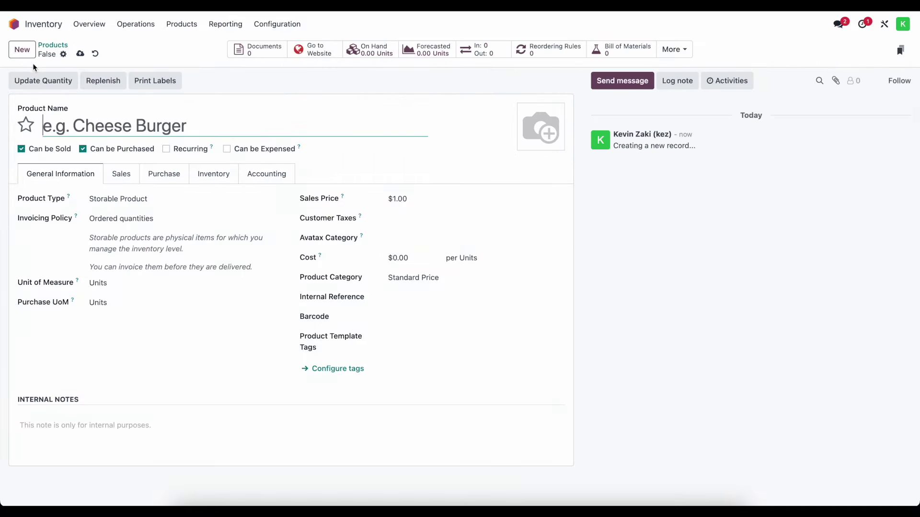
pyautogui.click(115, 134)
pyautogui.write('Shipping ')
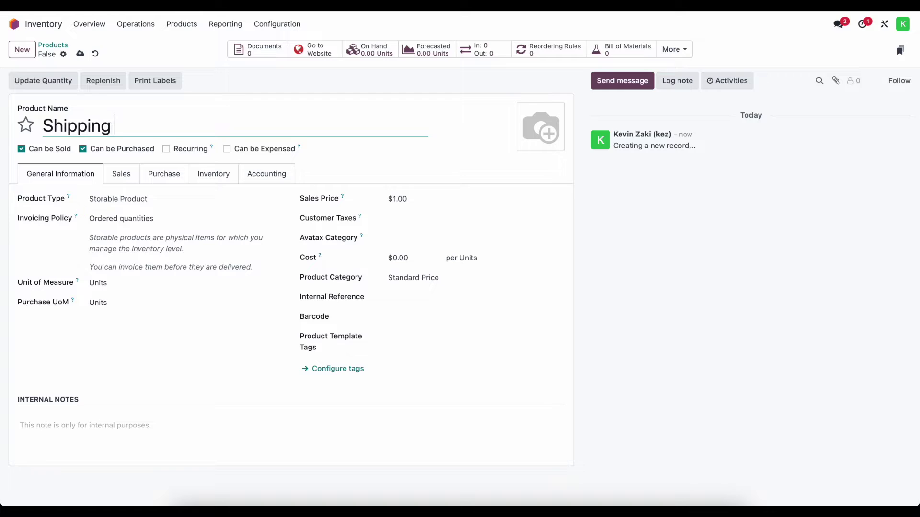
pyautogui.write('and Handling')
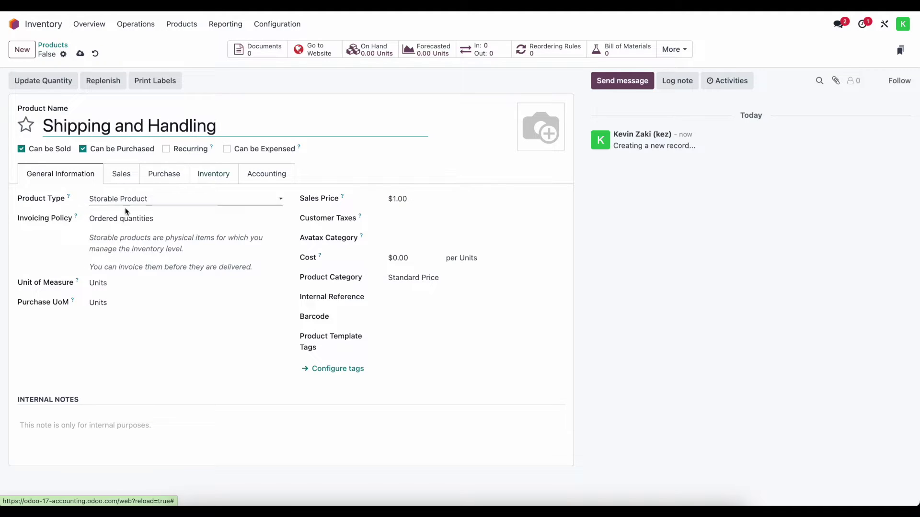
# Make the product a Service that cannot be sold, with Units as its unit of measure.
pyautogui.click(104, 199)
pyautogui.click(120, 188)
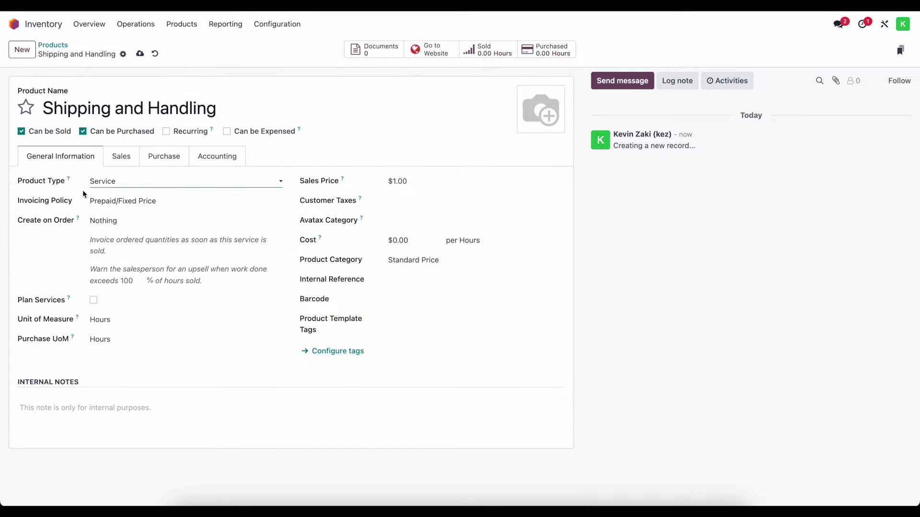
pyautogui.click(48, 131)
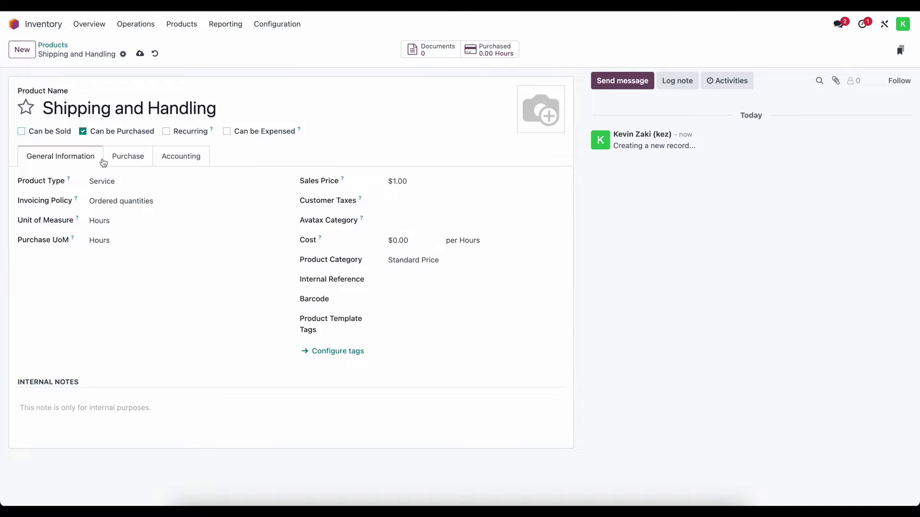
pyautogui.click(141, 216)
pyautogui.write('uni')
pyautogui.click(121, 239)
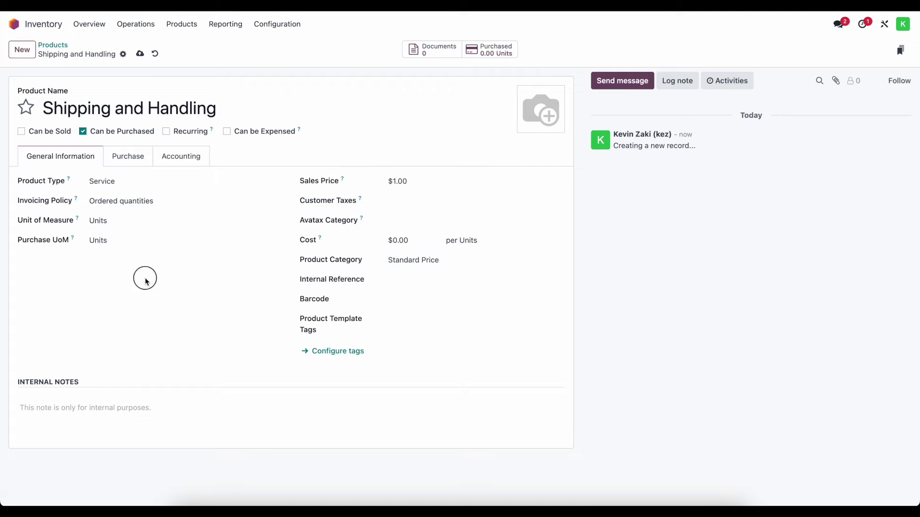
# Mark the Shipping and Handling product as a landed cost, review the default split methods without choosing one, and save the product.
pyautogui.click(128, 158)
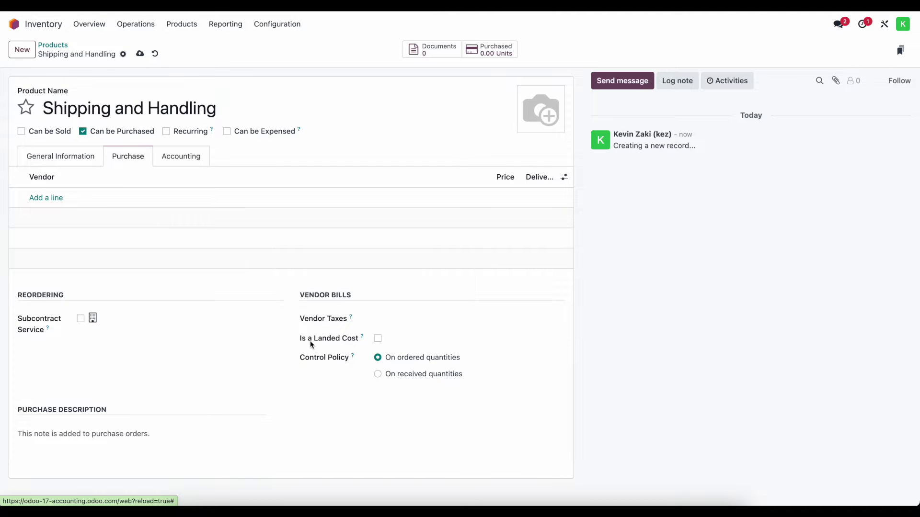
pyautogui.click(378, 339)
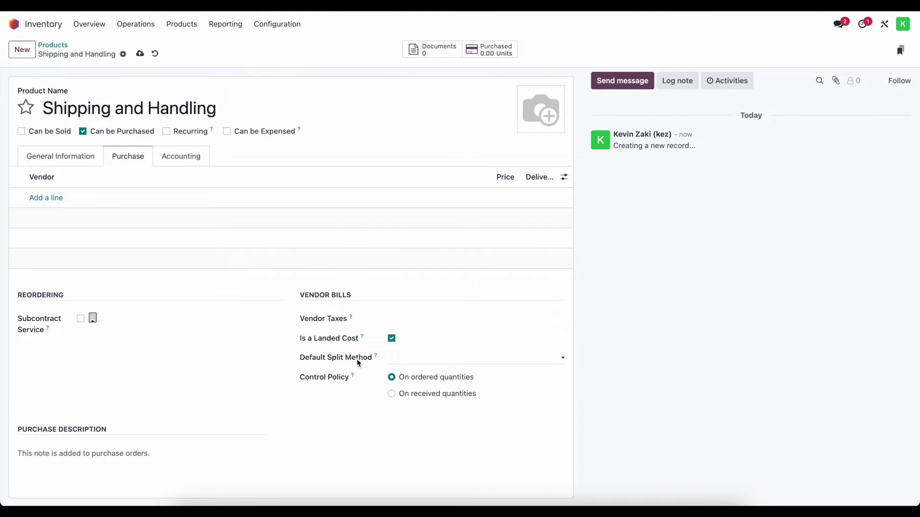
pyautogui.click(410, 360)
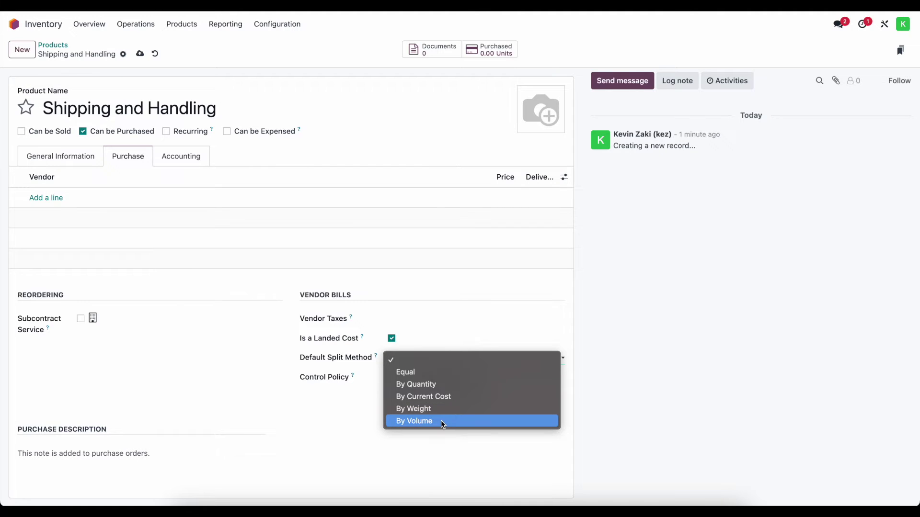
pyautogui.click(272, 384)
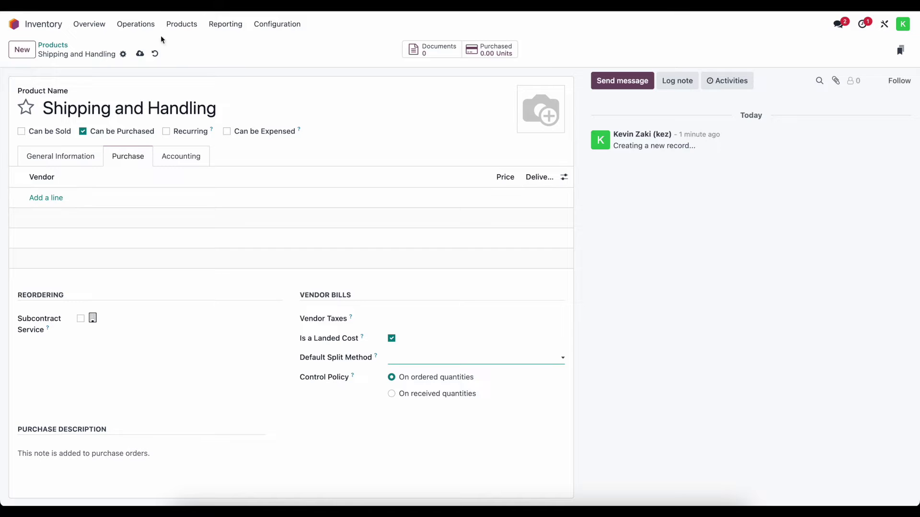
pyautogui.click(139, 54)
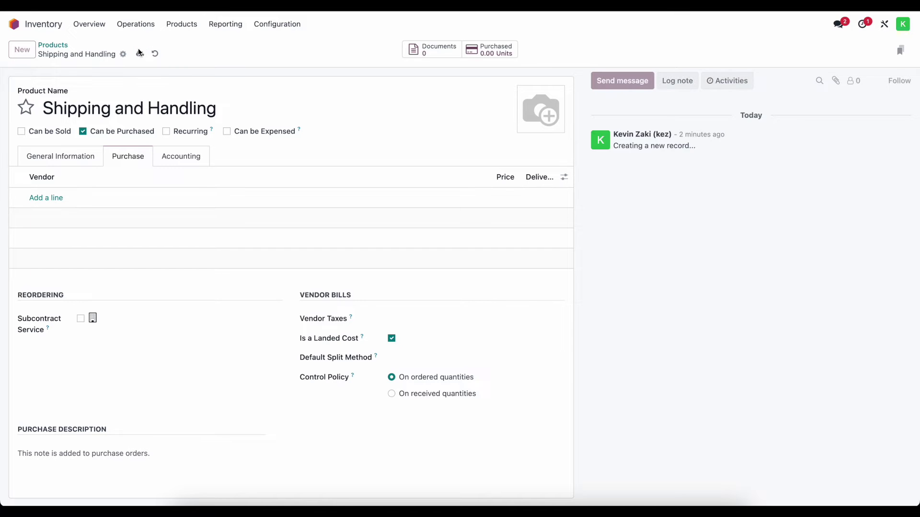
# Examine the weight, volume and cost fields of Product 2 (Average Cost) that the landed cost split methods rely on.
pyautogui.click(53, 45)
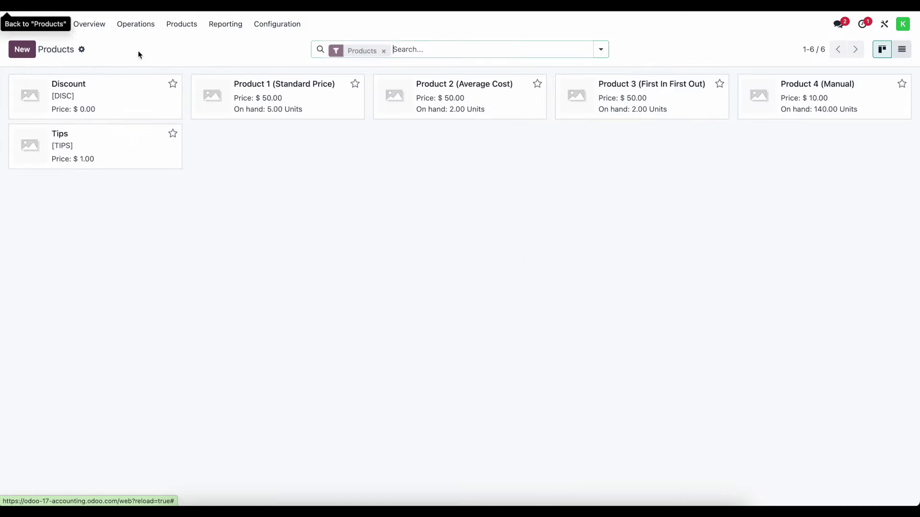
pyautogui.click(497, 113)
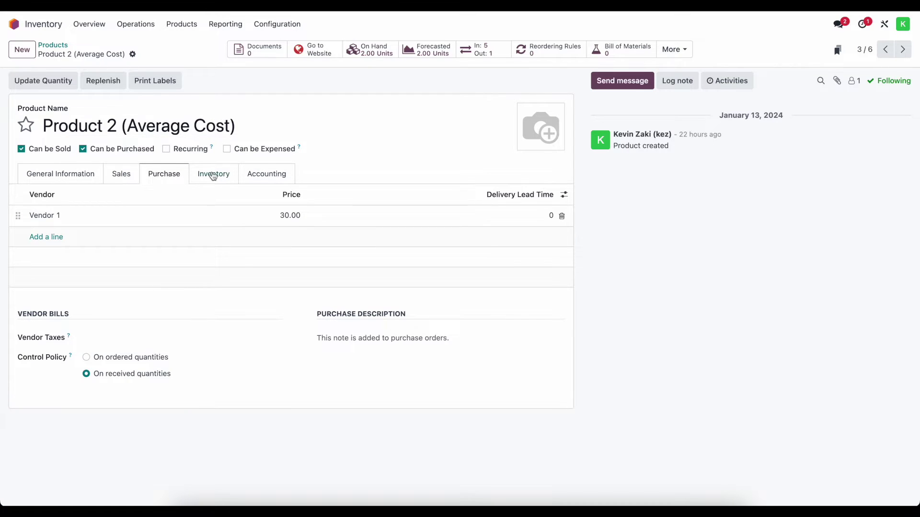
pyautogui.click(213, 177)
pyautogui.click(419, 254)
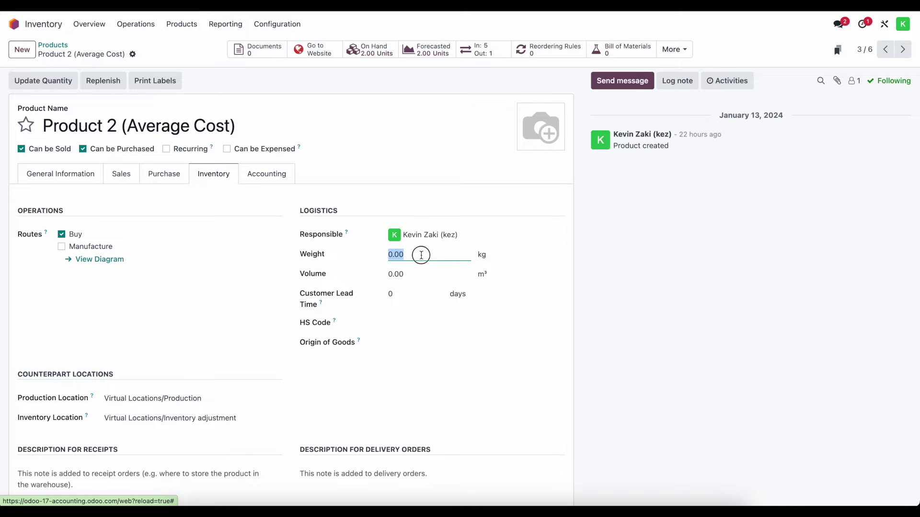
pyautogui.click(419, 276)
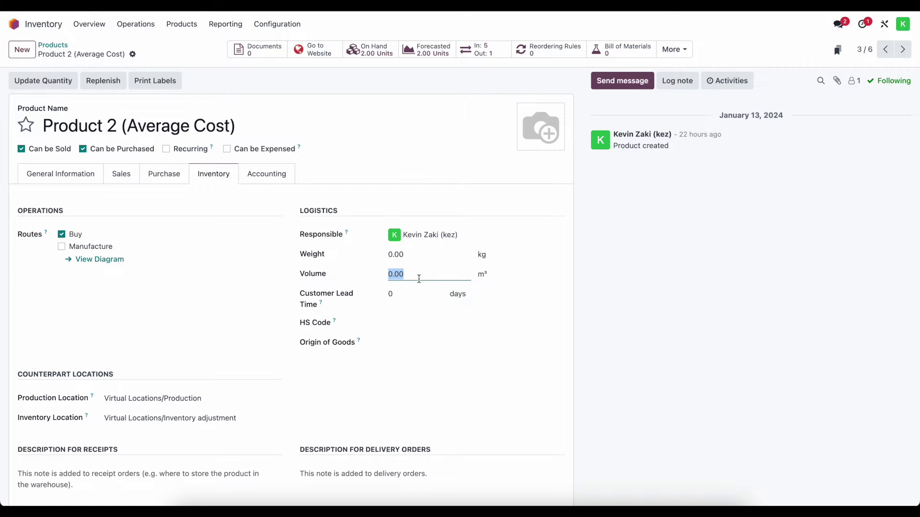
pyautogui.click(85, 168)
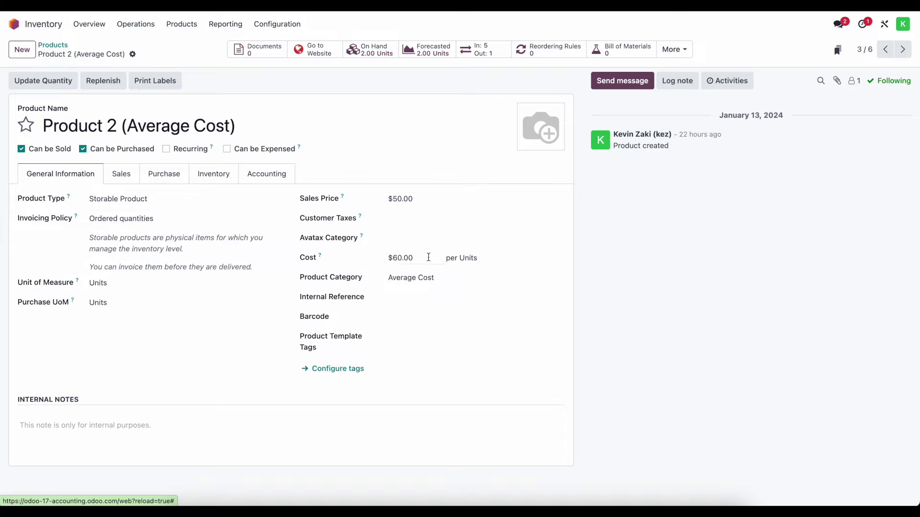
pyautogui.click(203, 178)
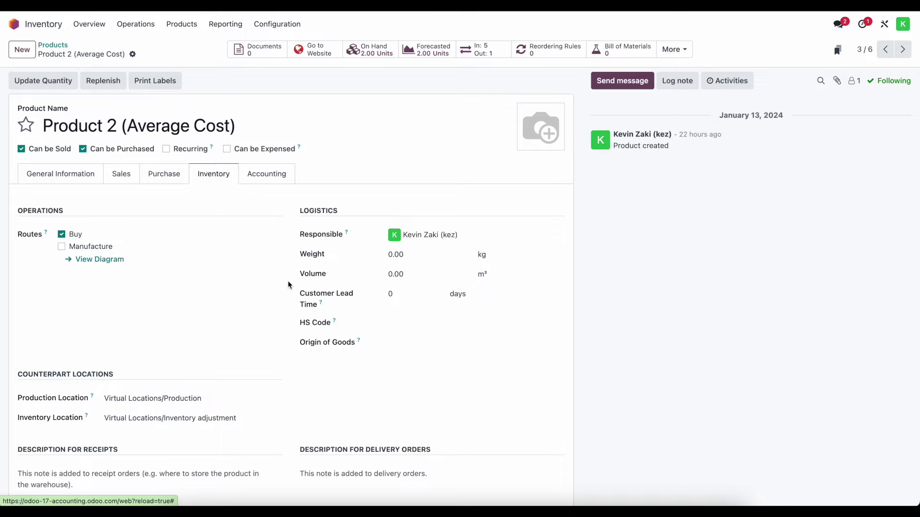
# Switch to the Purchase app and start a new request for quotation for Vendor 1.
pyautogui.click(54, 45)
pyautogui.click(18, 19)
pyautogui.write('pur')
pyautogui.press('Return')
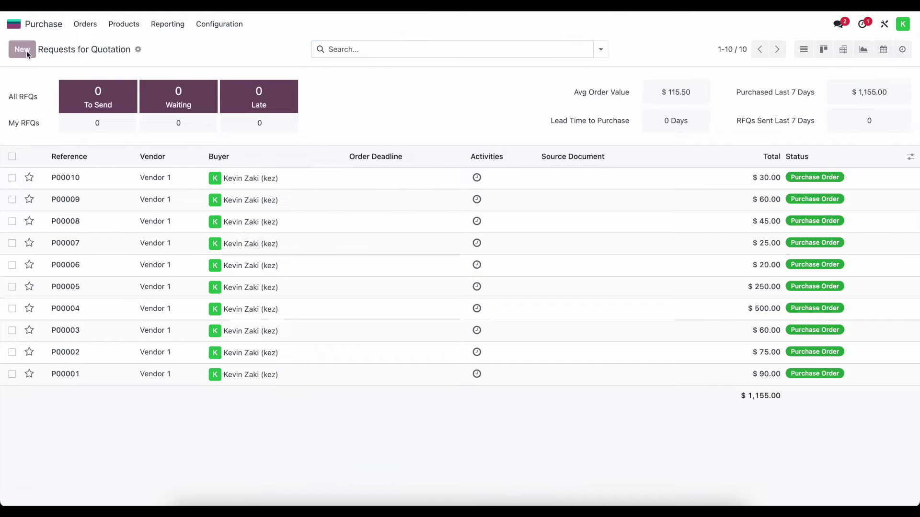
pyautogui.click(25, 50)
pyautogui.click(110, 151)
pyautogui.click(120, 168)
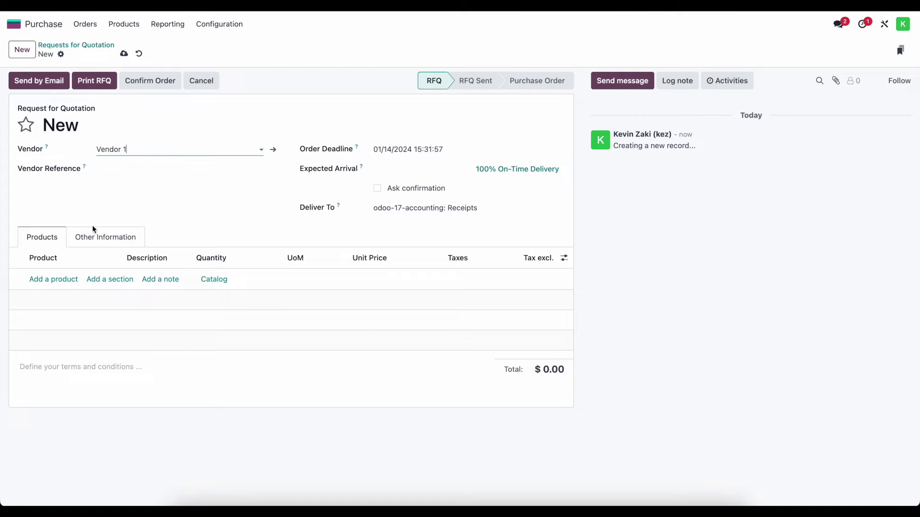
# Add Product 2 (Average Cost) to the request for quotation with a quantity of 5.
pyautogui.click(60, 279)
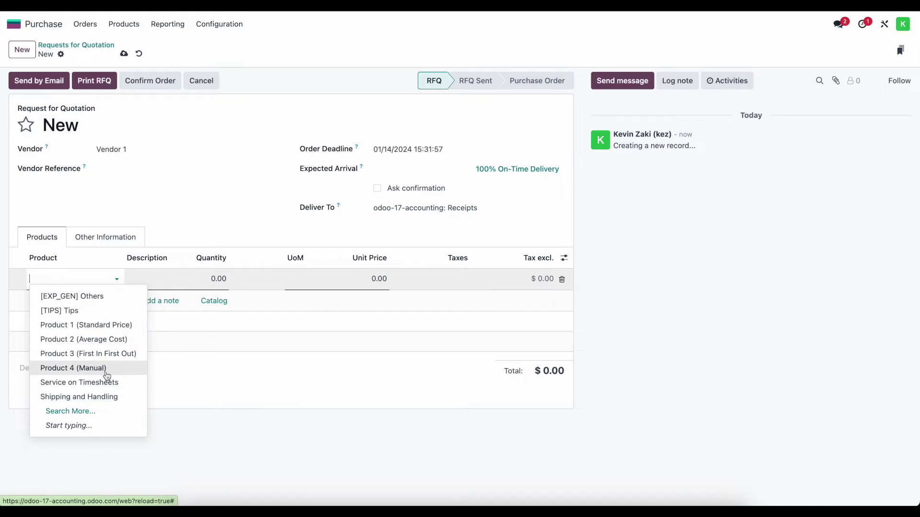
pyautogui.click(74, 341)
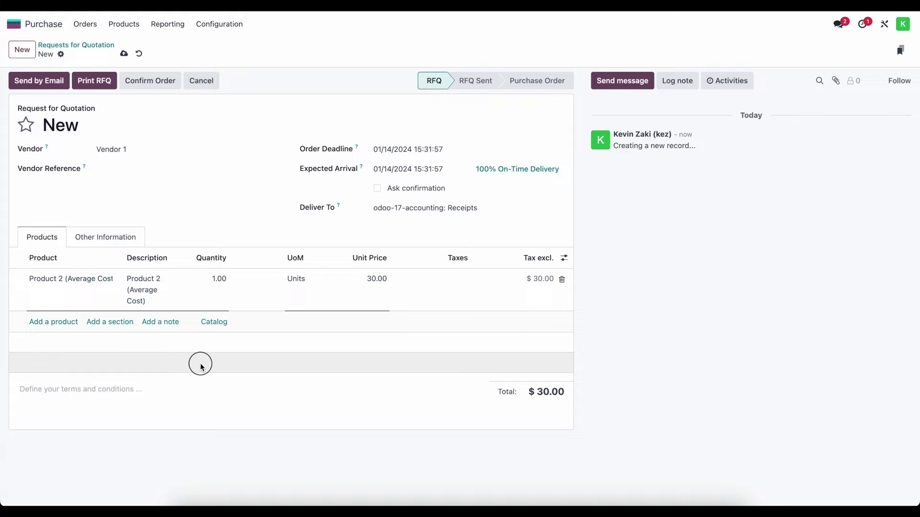
pyautogui.click(221, 294)
pyautogui.write('5')
pyautogui.click(326, 373)
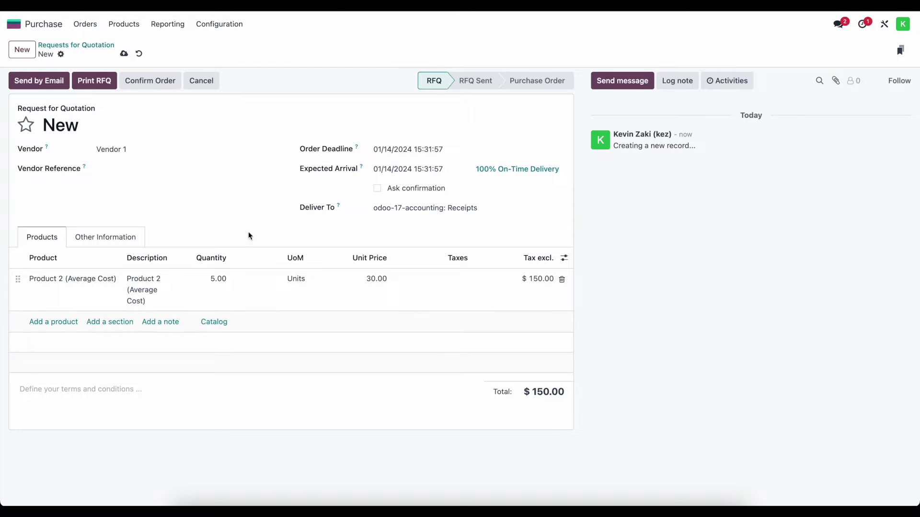
# Confirm the purchase order and validate the receipt of its 5 units, returning to the order.
pyautogui.click(147, 81)
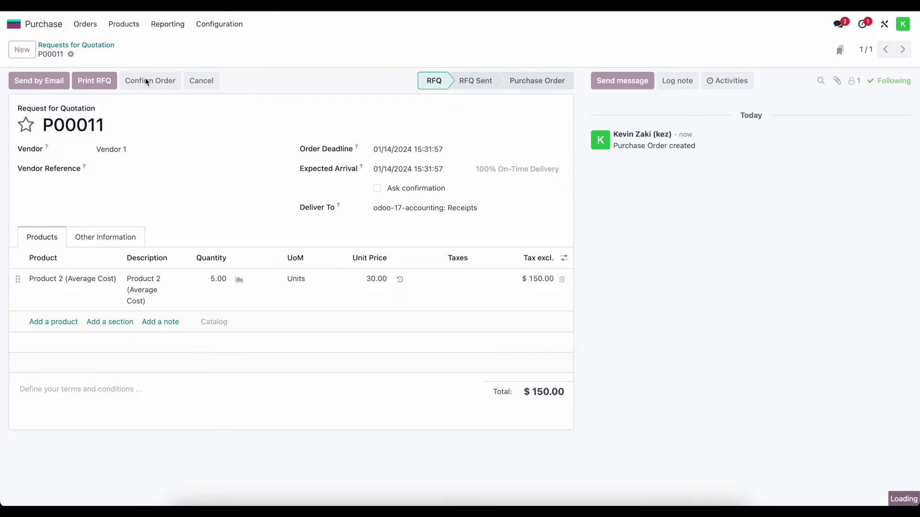
pyautogui.click(52, 80)
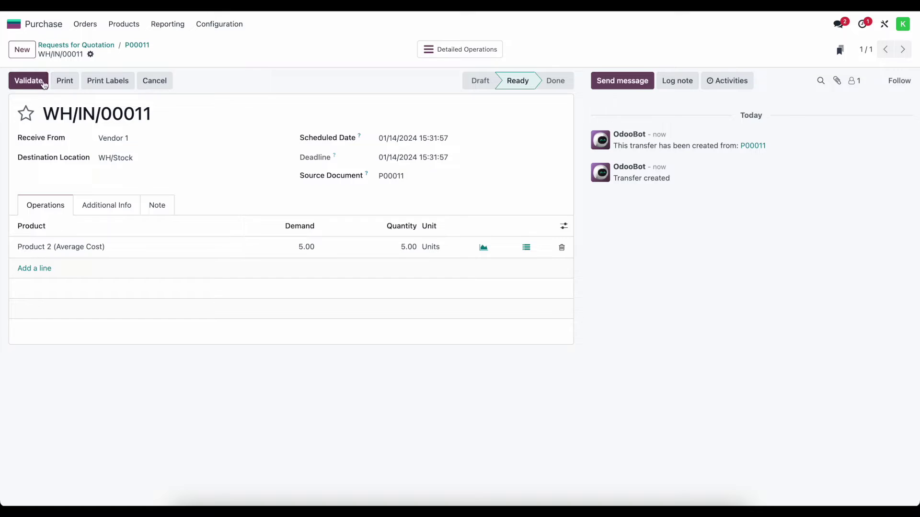
pyautogui.click(37, 80)
pyautogui.click(137, 45)
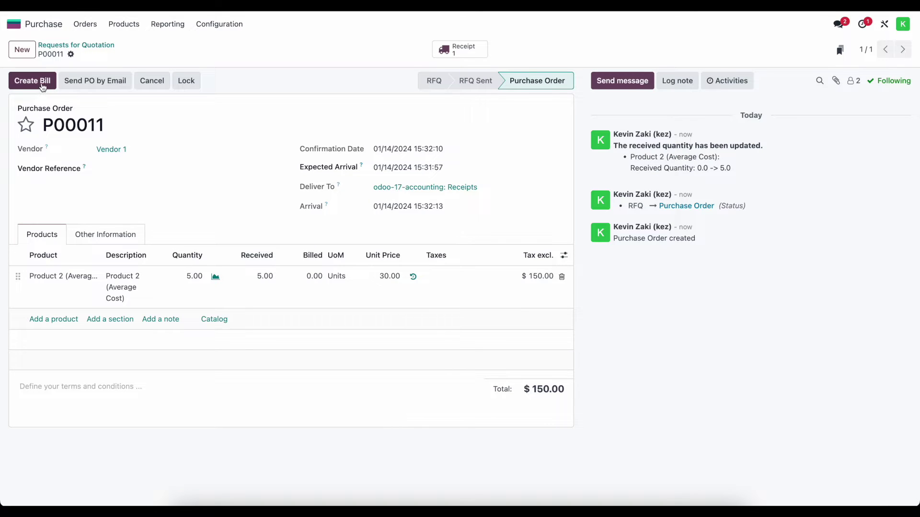
# Create a vendor bill from the purchase order with bill date 01/14/2024 and save it.
pyautogui.click(42, 86)
pyautogui.click(405, 151)
pyautogui.click(412, 286)
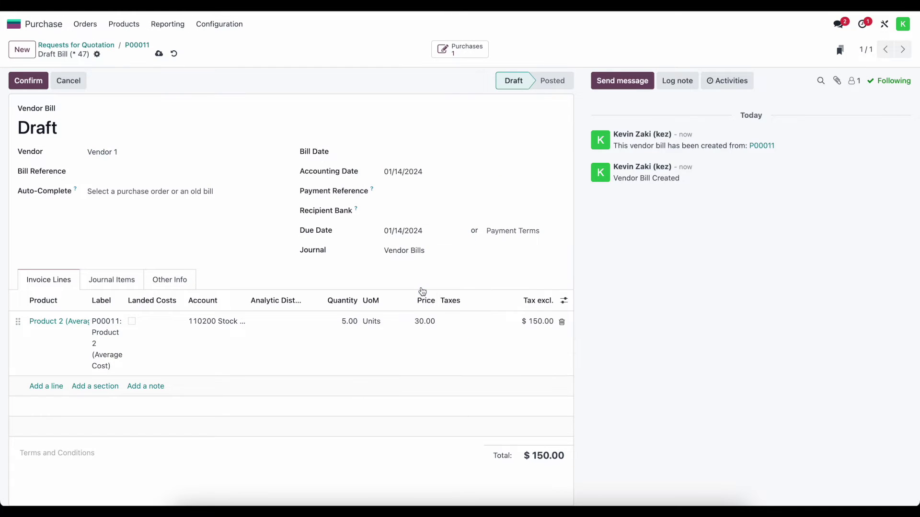
pyautogui.click(160, 55)
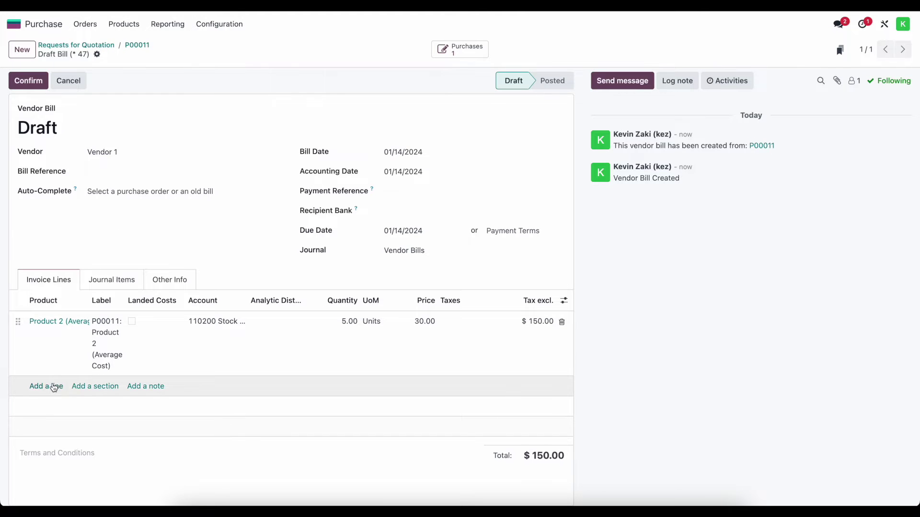
# Add a Shipping and Handling line to the draft vendor bill.
pyautogui.click(50, 386)
pyautogui.click(52, 384)
pyautogui.write('ship')
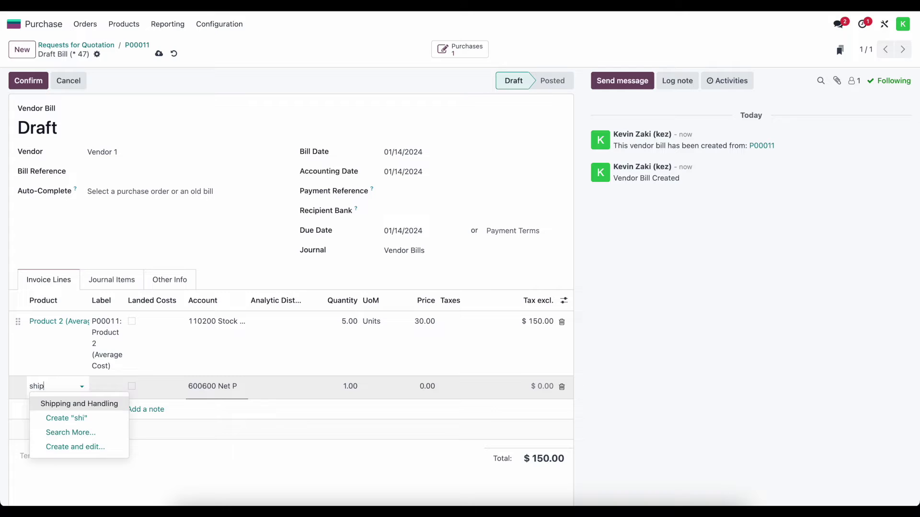
pyautogui.click(66, 406)
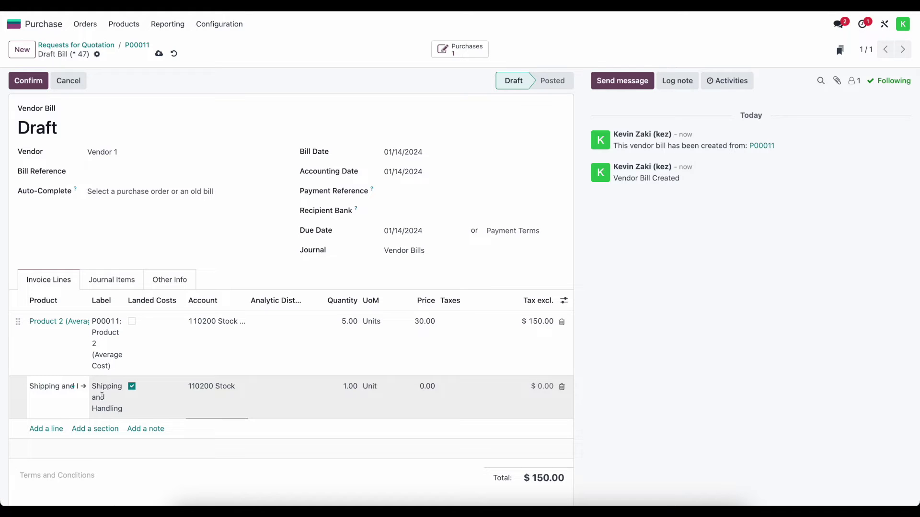
# Widen the bill's Account column and set the Shipping and Handling line's account to 600000 Expenses.
pyautogui.moveTo(246, 300); pyautogui.dragTo(282, 300)
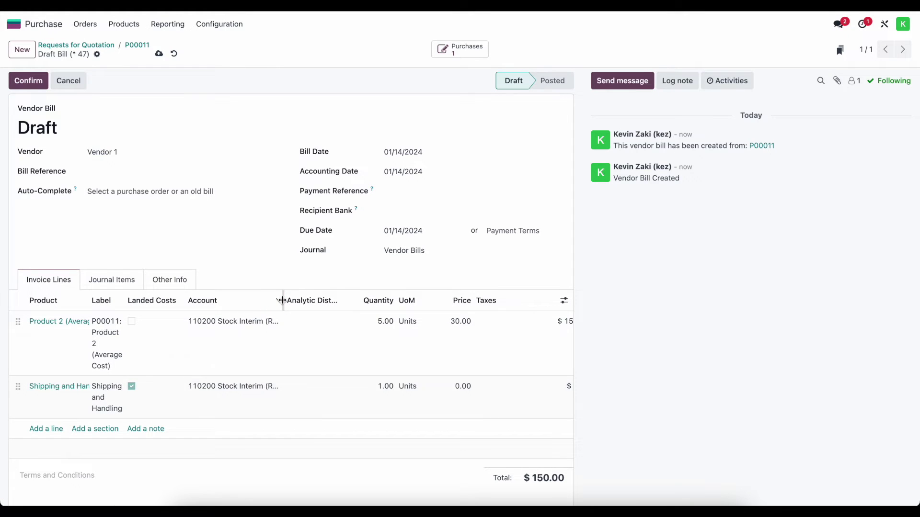
pyautogui.click(222, 386)
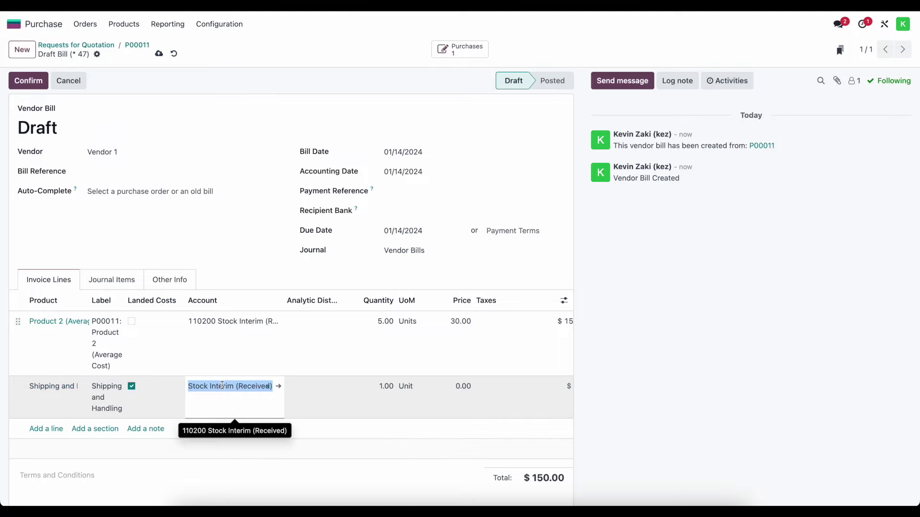
pyautogui.write('ship')
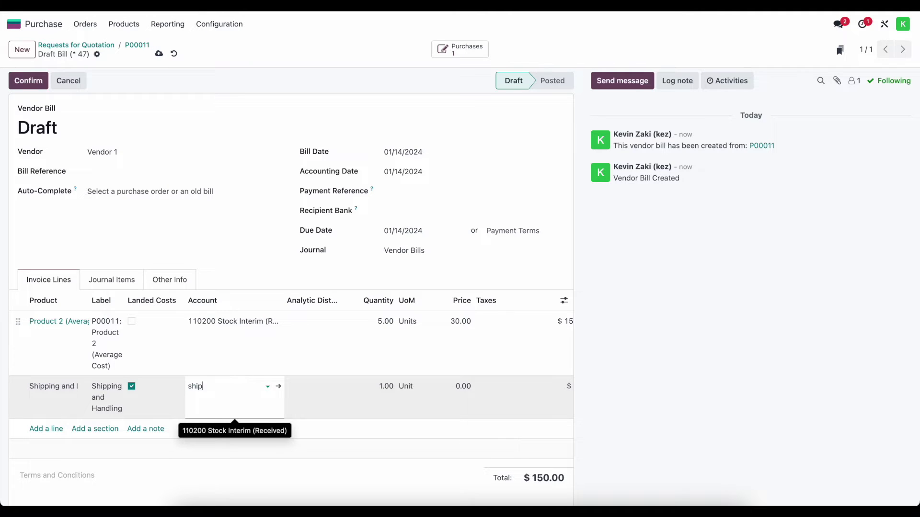
pyautogui.hotkey('ctrl', 'a')
pyautogui.press('BackSpace')
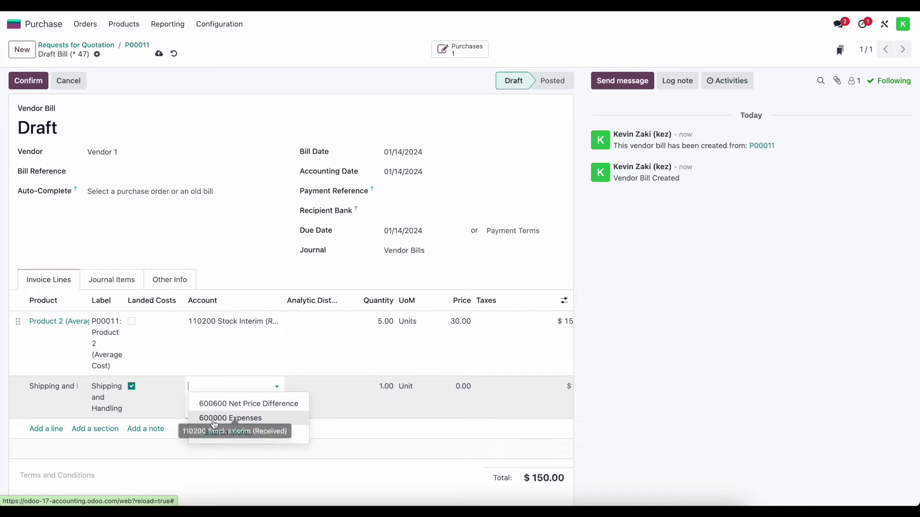
pyautogui.click(269, 418)
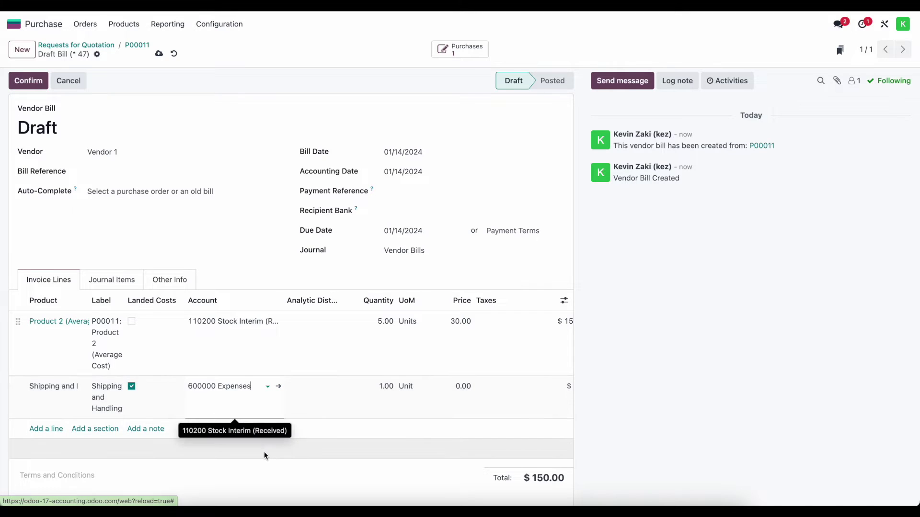
# Set the Shipping and Handling line's price to 25, then save and confirm the vendor bill.
pyautogui.click(463, 398)
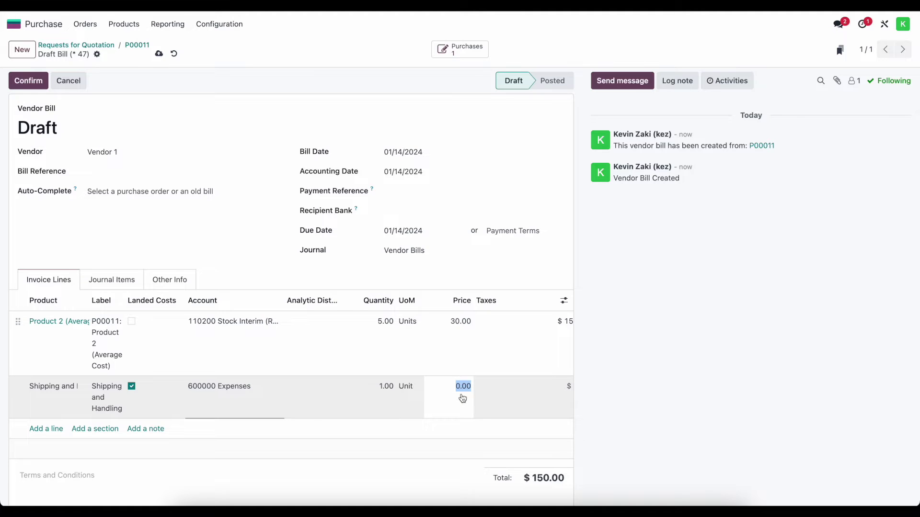
pyautogui.write('25')
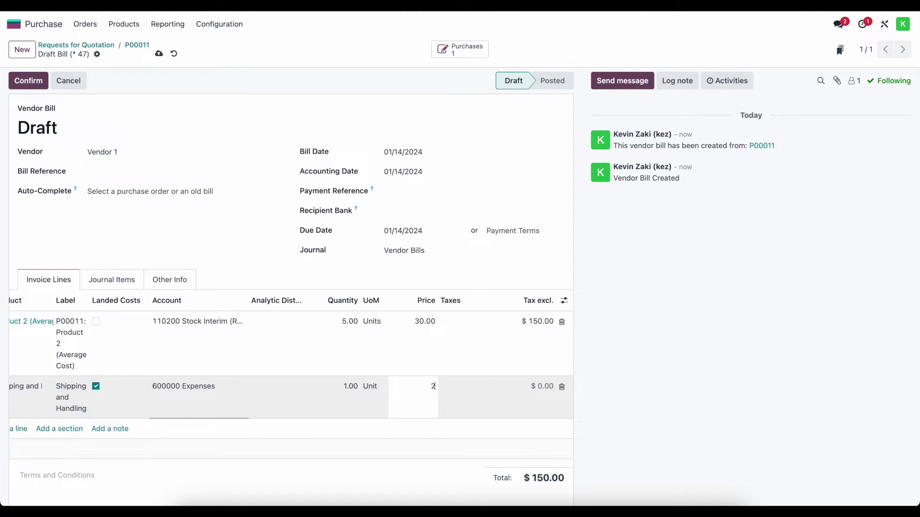
pyautogui.click(424, 455)
pyautogui.click(157, 53)
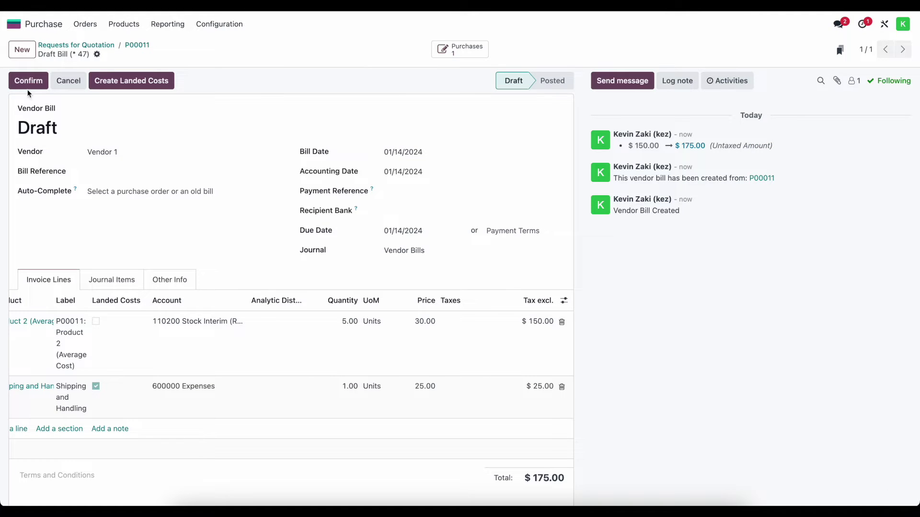
pyautogui.click(22, 82)
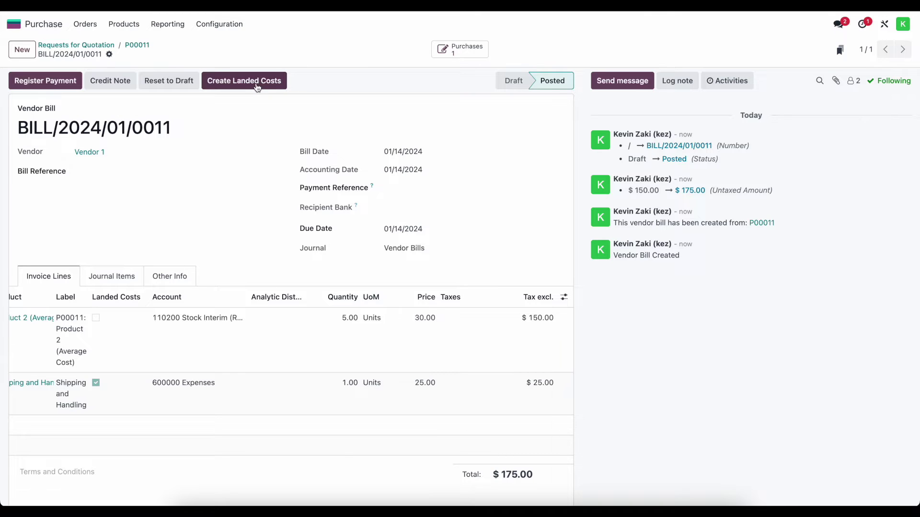
# Create a landed cost from the posted bill and apply it to transfer WH/IN/00011.
pyautogui.hscroll(-2, 67, 401)
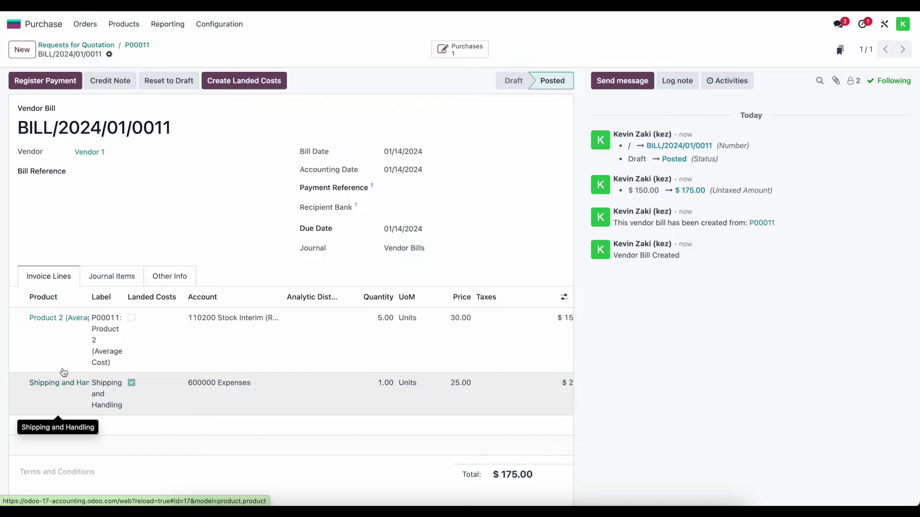
pyautogui.click(243, 81)
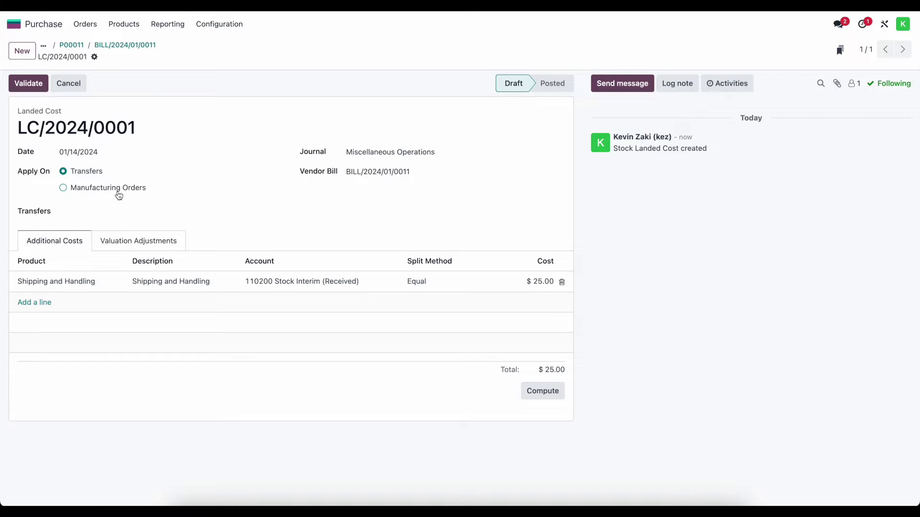
pyautogui.click(86, 211)
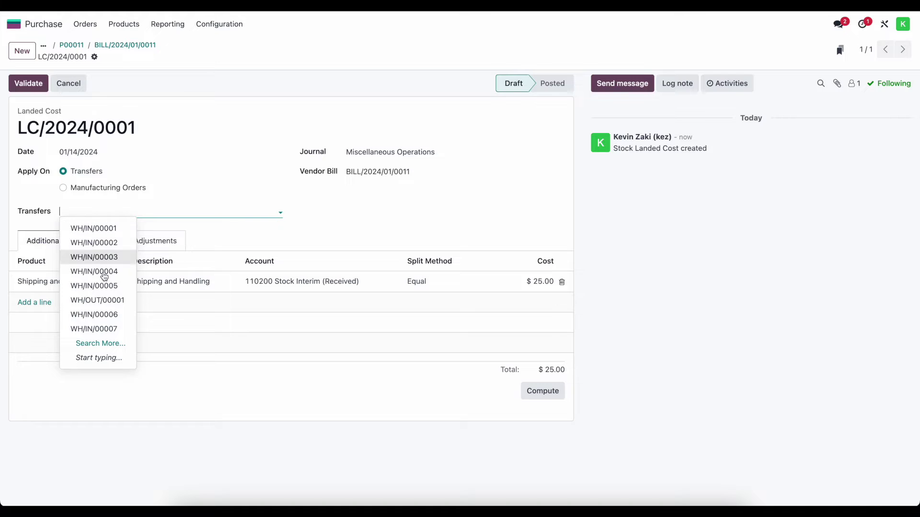
pyautogui.click(115, 344)
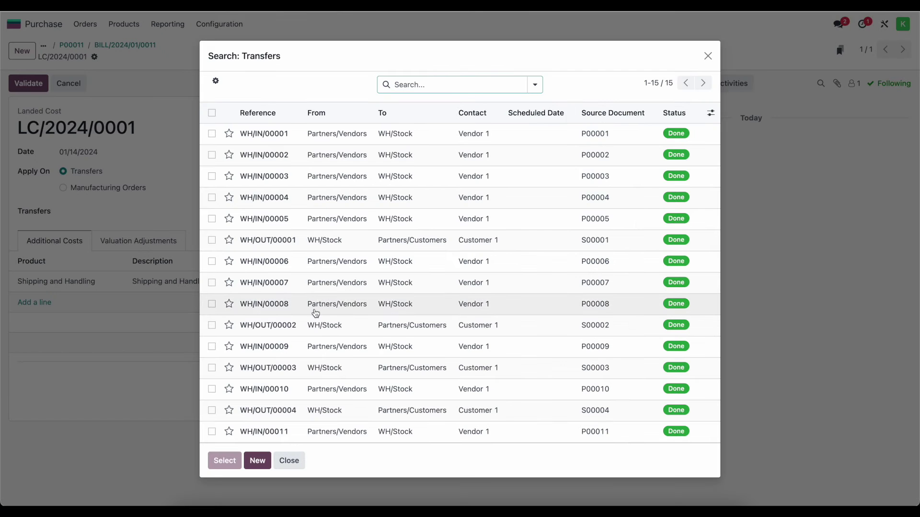
pyautogui.click(276, 115)
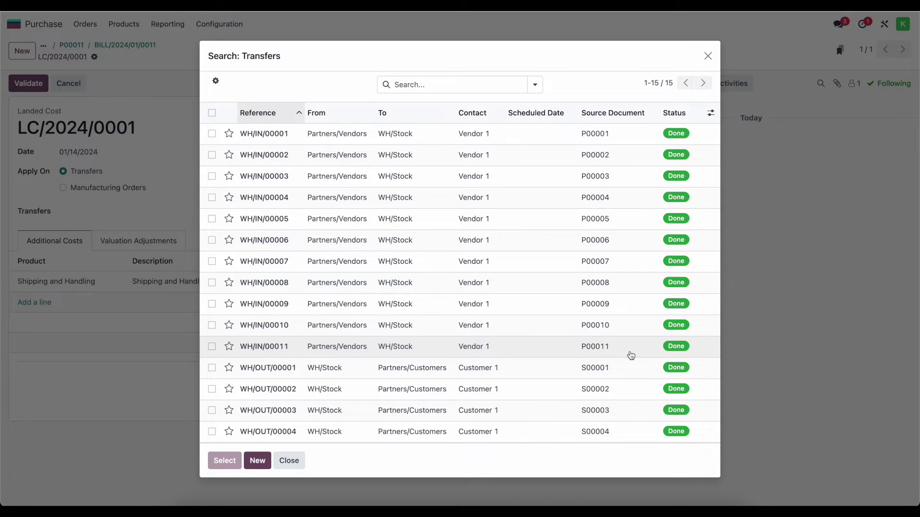
pyautogui.click(511, 357)
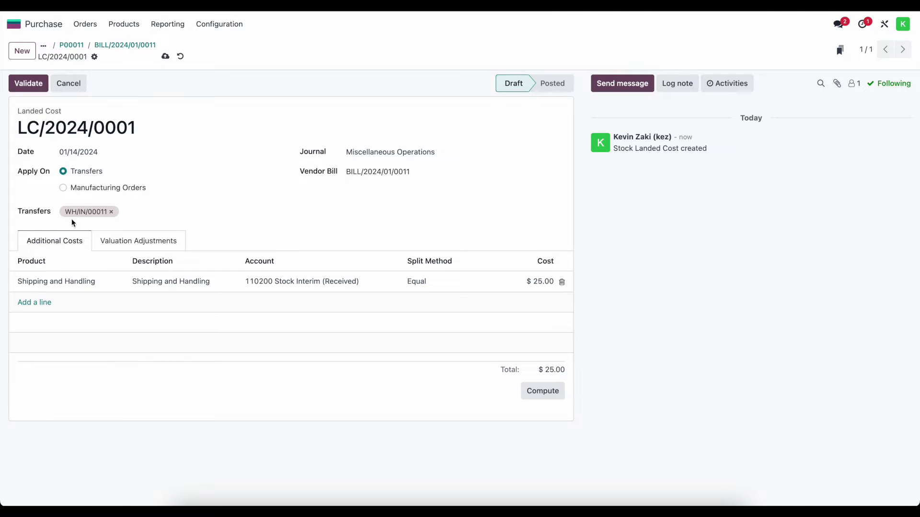
pyautogui.click(177, 210)
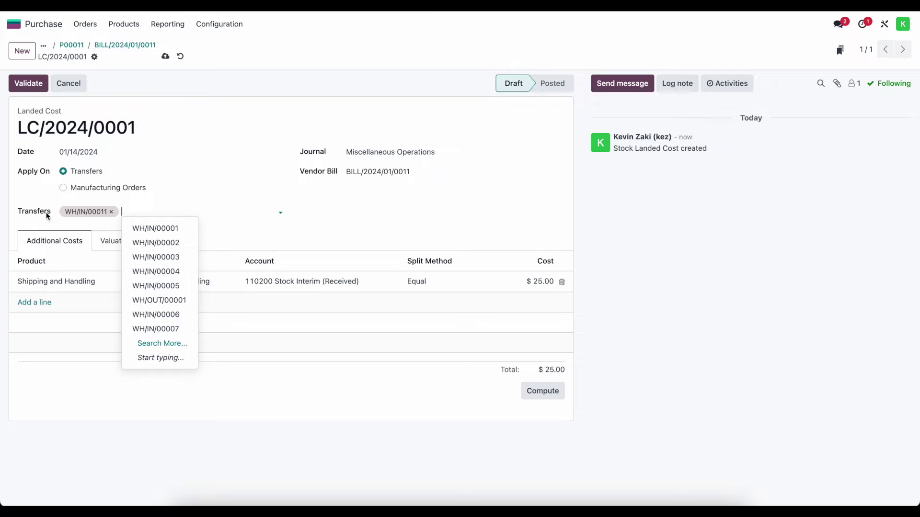
pyautogui.click(210, 230)
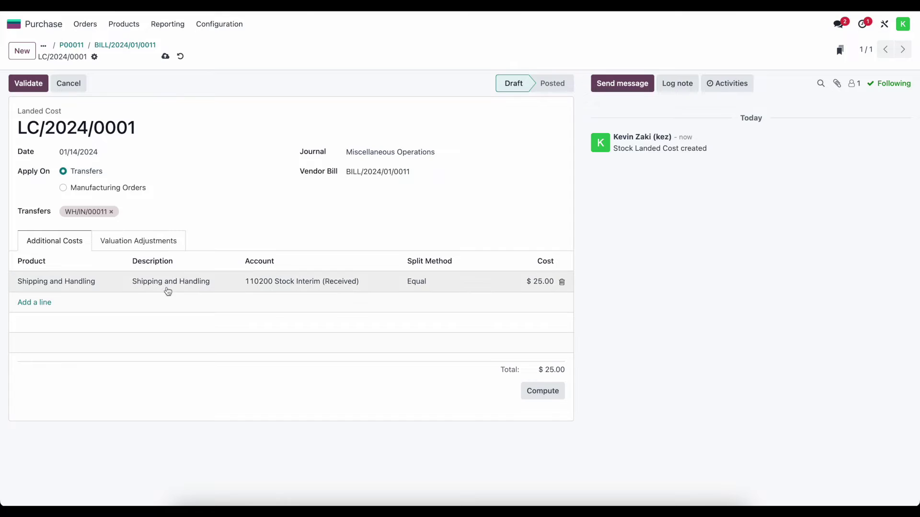
# Change the account of the landed cost's Shipping and Handling line to 600000 Expenses and save the record.
pyautogui.click(357, 284)
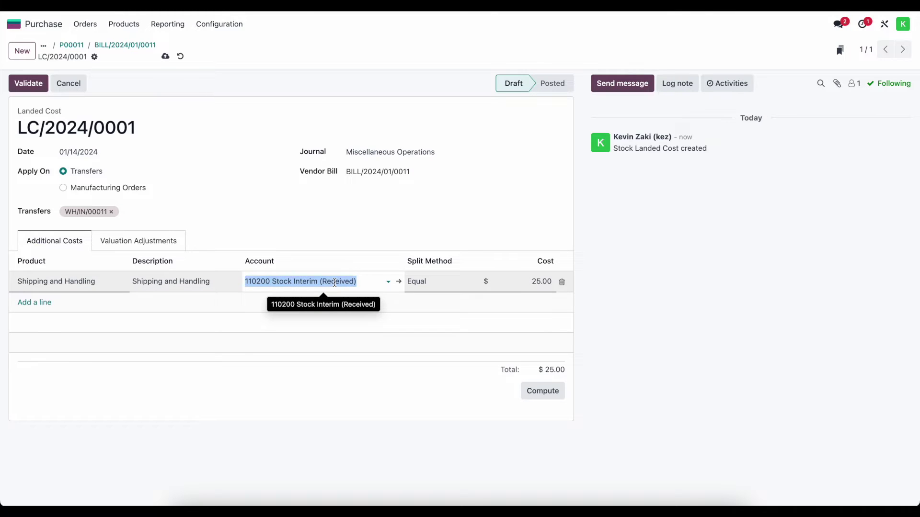
pyautogui.write('exp')
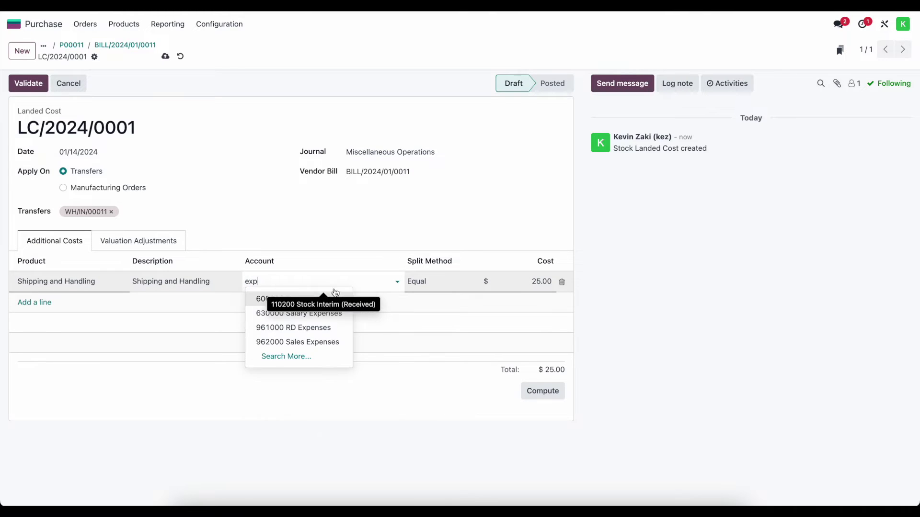
pyautogui.click(329, 299)
pyautogui.click(329, 340)
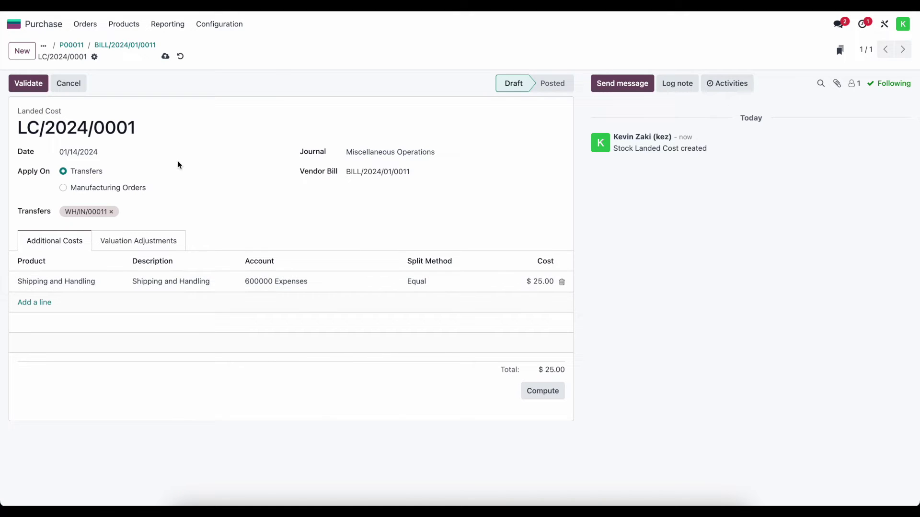
pyautogui.click(165, 56)
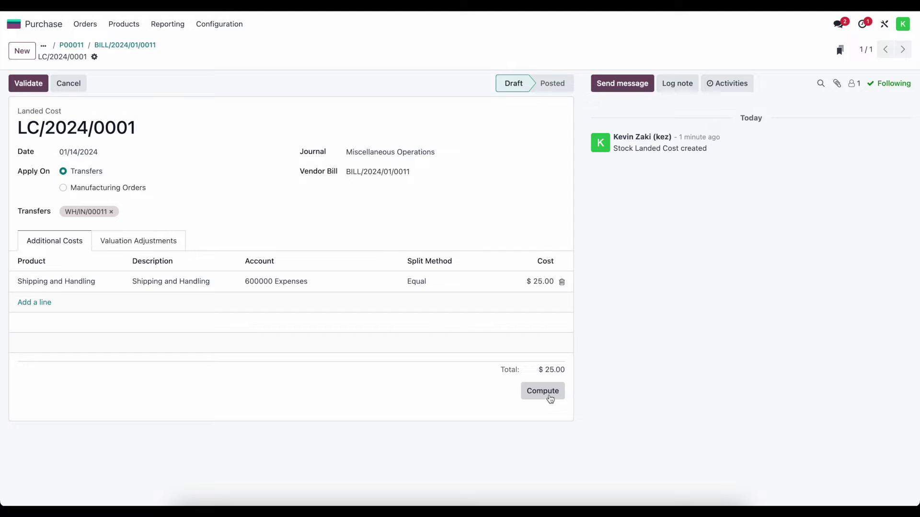
# Compute and review the valuation adjustments for Product 2 (Average Cost), and validate the landed cost.
pyautogui.click(134, 246)
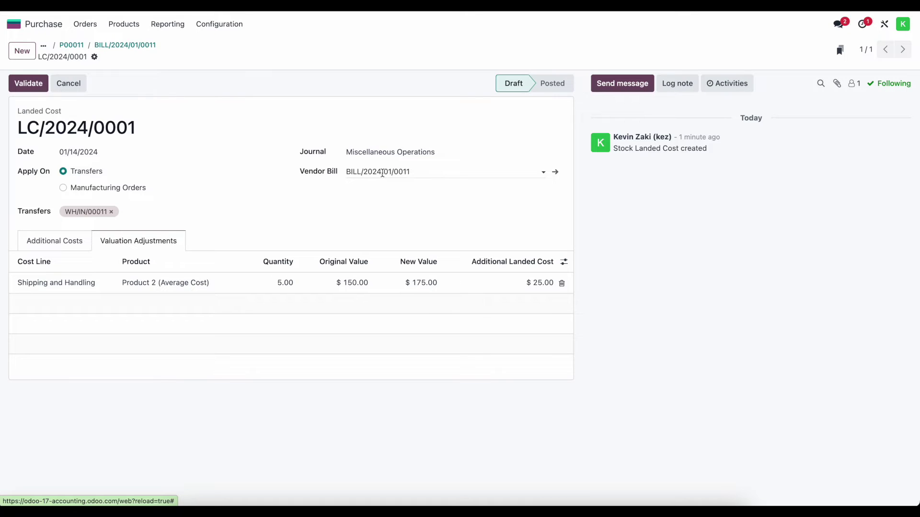
pyautogui.click(79, 245)
pyautogui.click(29, 83)
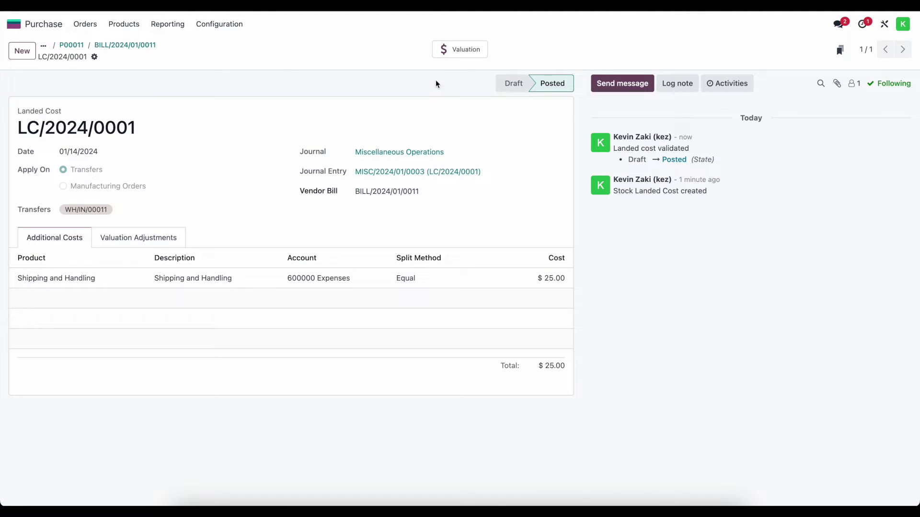
# Examine the landed cost's stock valuation entry for Product 2 (Average Cost) and its related journal entry.
pyautogui.click(460, 49)
pyautogui.click(139, 102)
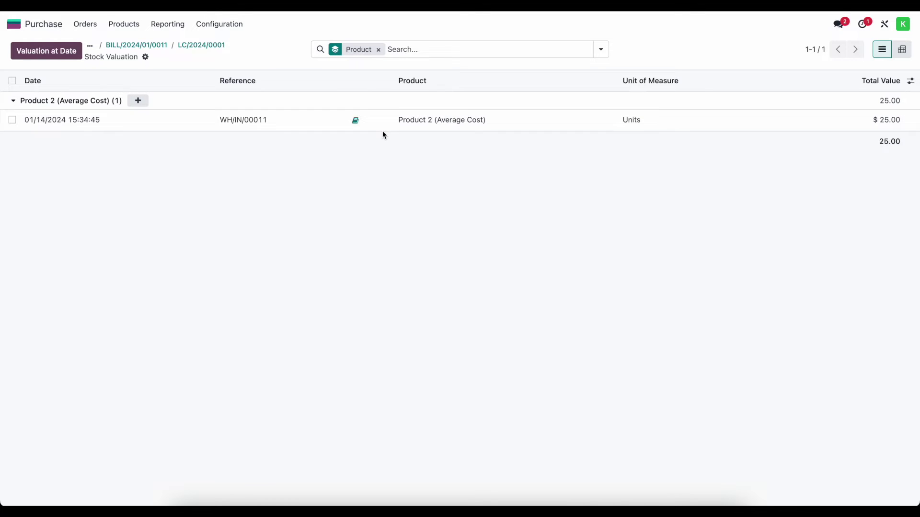
pyautogui.click(356, 122)
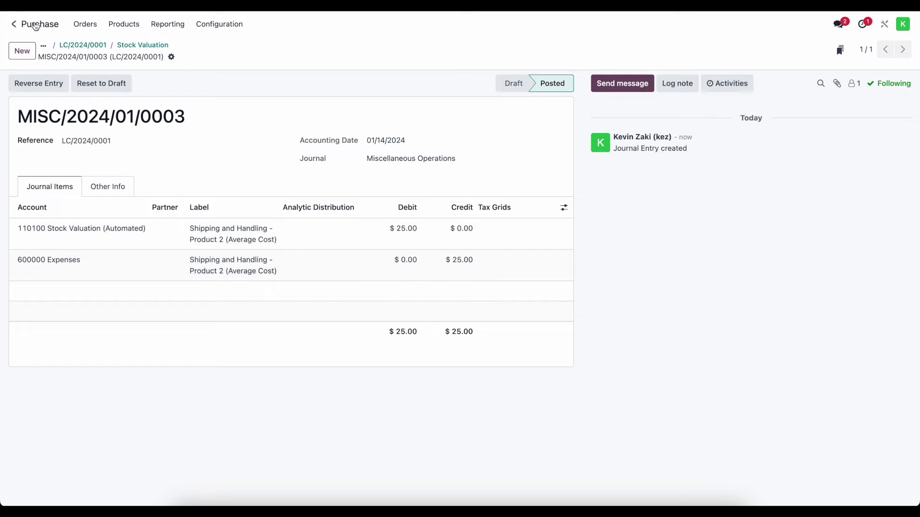
# Switch to the Inventory app and examine the valuation entries of Product 2 (Average Cost) in the Stock Valuation report.
pyautogui.click(13, 24)
pyautogui.click(431, 293)
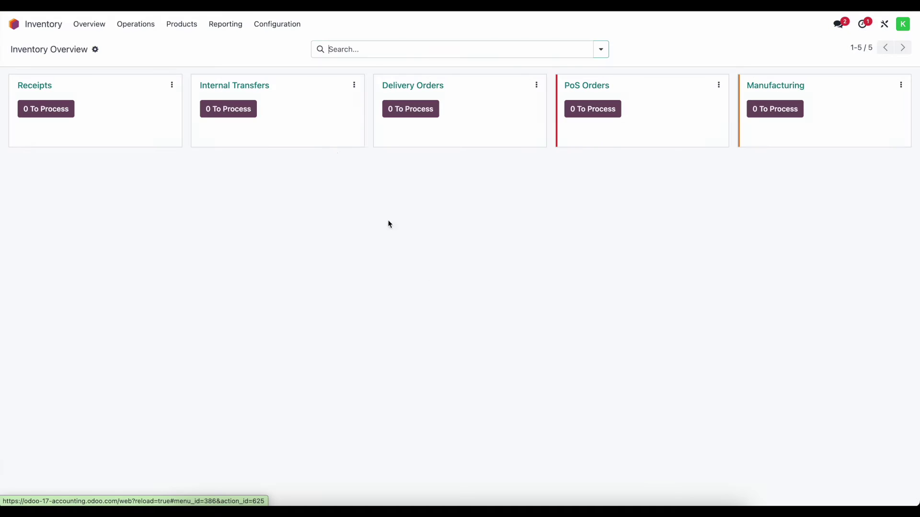
pyautogui.click(225, 24)
pyautogui.click(239, 58)
pyautogui.click(238, 24)
pyautogui.click(243, 102)
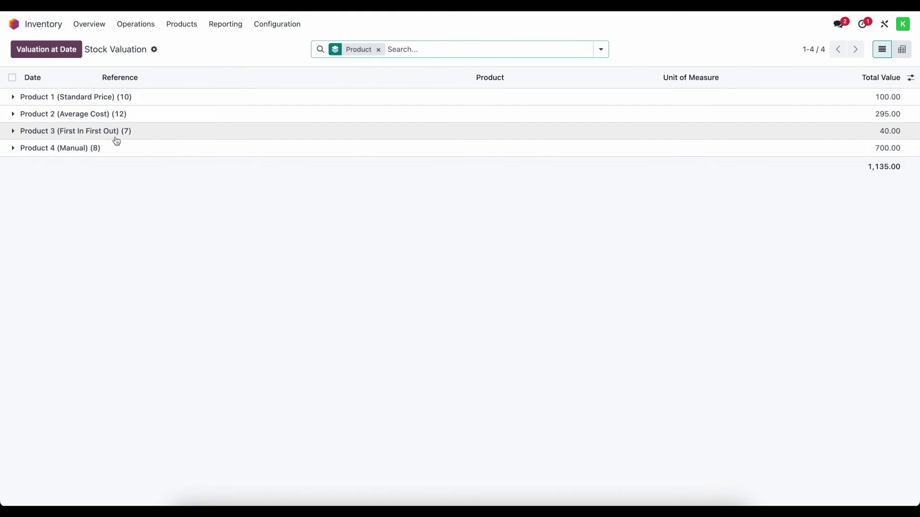
pyautogui.click(123, 118)
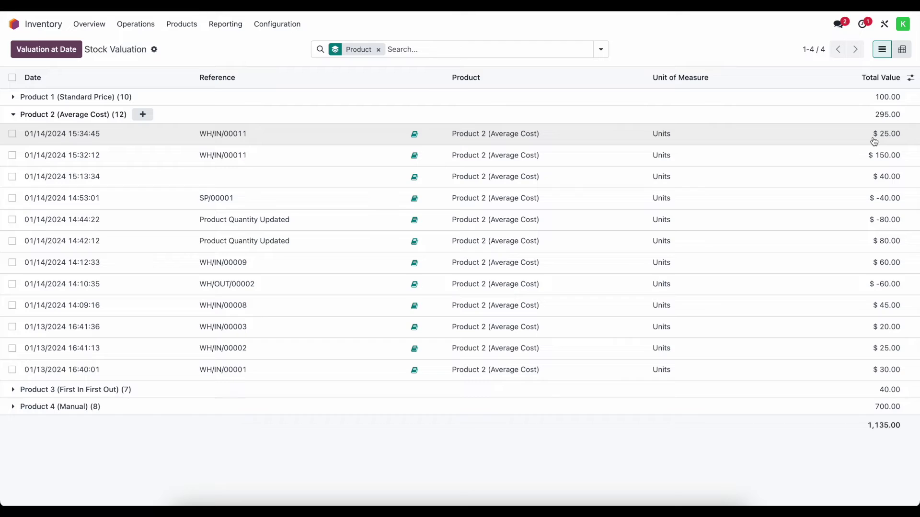
# Open the Product 2 (Average Cost) product record and check its cost per unit.
pyautogui.click(182, 24)
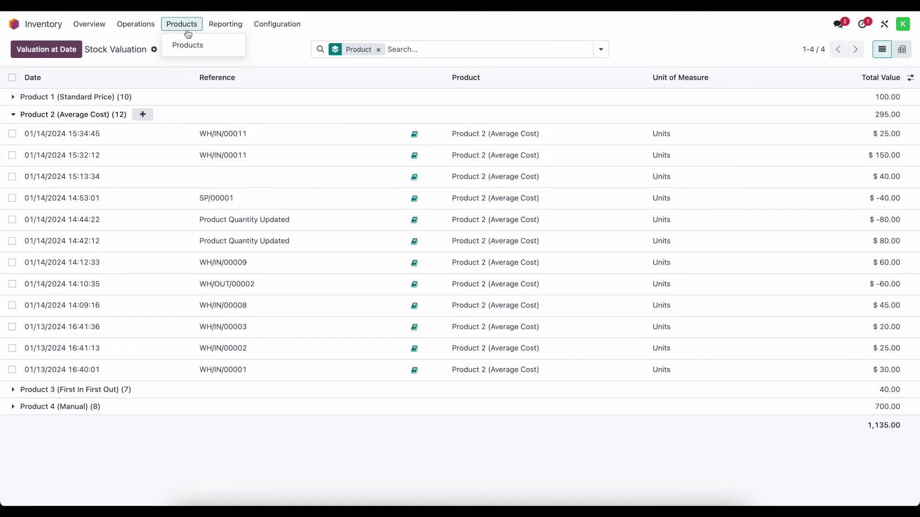
pyautogui.click(191, 45)
pyautogui.click(478, 114)
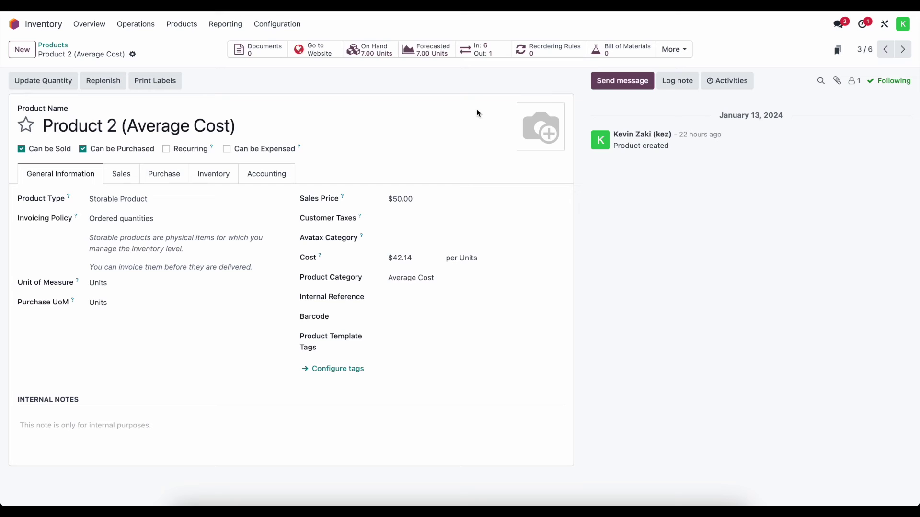
pyautogui.doubleClick(416, 261)
pyautogui.click(372, 77)
# In the Sales app, create a quotation for Customer 1 with 7 units of Product 2 (Average Cost).
pyautogui.click(14, 24)
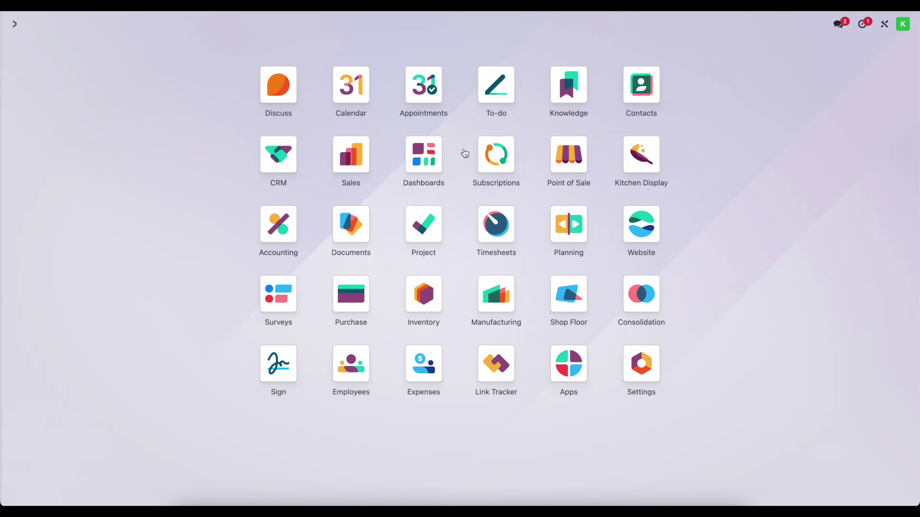
pyautogui.click(352, 170)
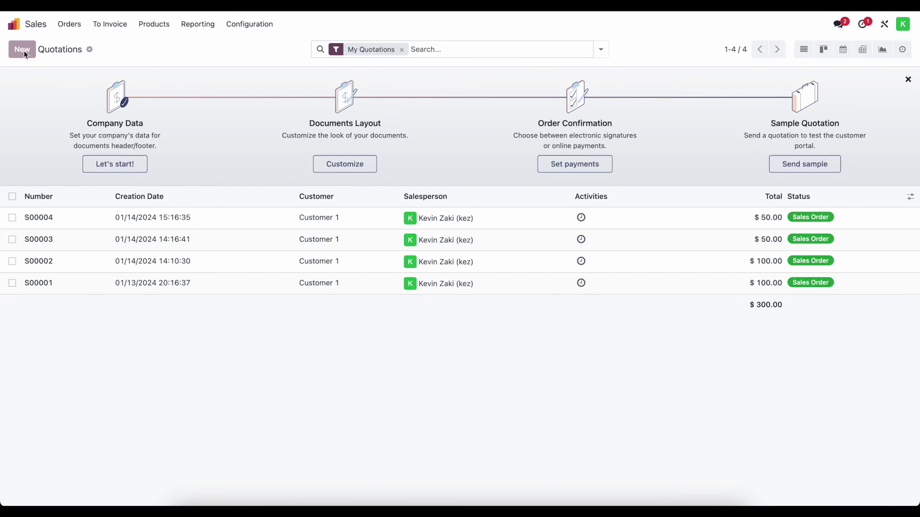
pyautogui.click(22, 49)
pyautogui.click(108, 137)
pyautogui.click(120, 156)
pyautogui.click(73, 268)
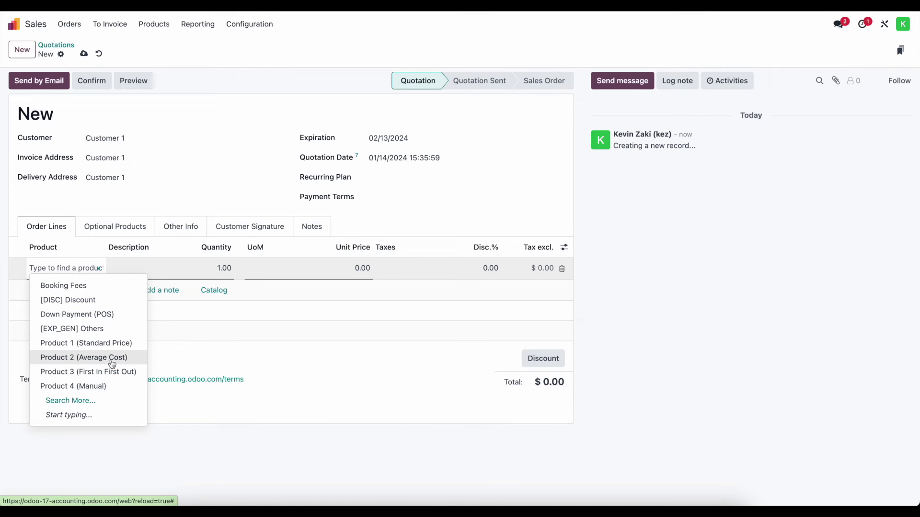
pyautogui.click(112, 363)
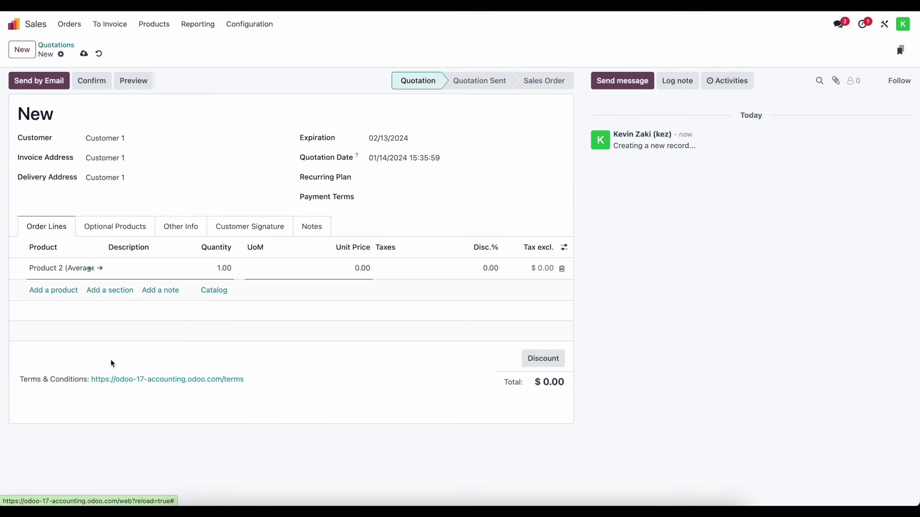
pyautogui.click(227, 280)
pyautogui.write('7')
pyautogui.click(305, 341)
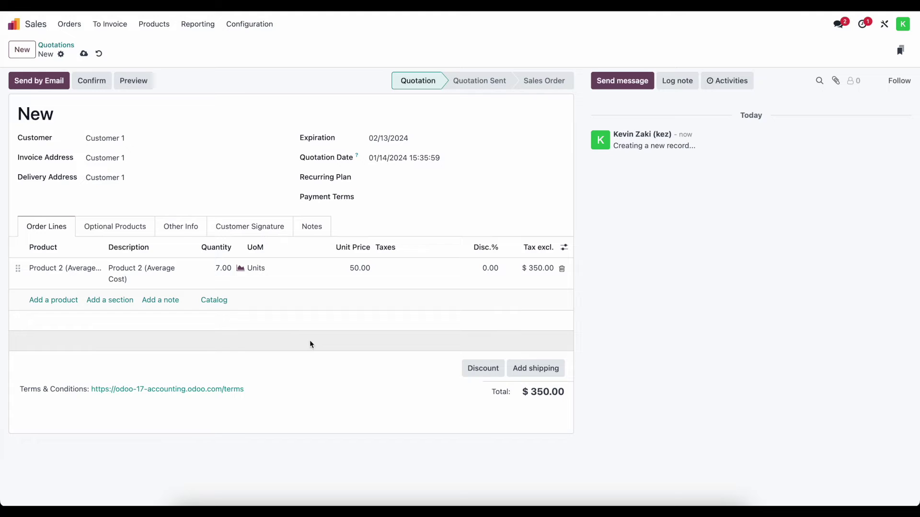
# Confirm the sales quotation and validate its delivery of Product 2 (Average Cost).
pyautogui.click(93, 83)
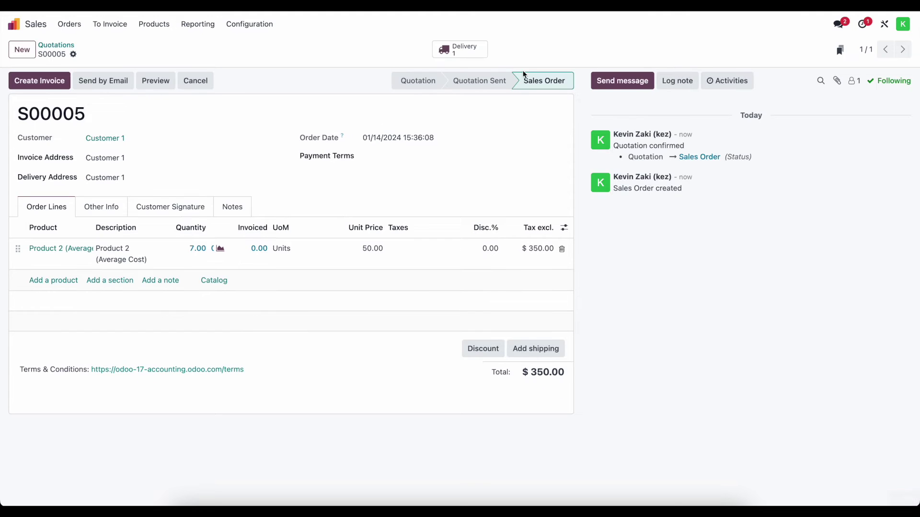
pyautogui.click(457, 49)
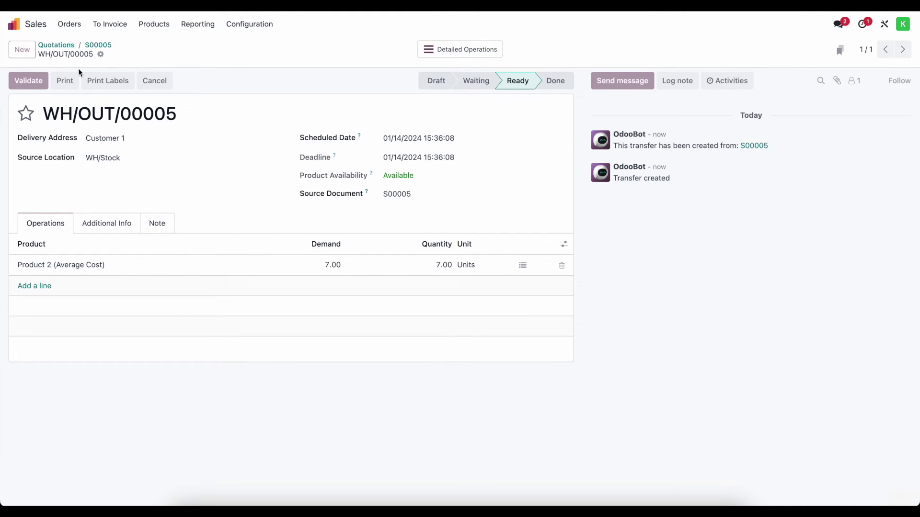
pyautogui.click(28, 80)
# Create and confirm a regular invoice for the sales order, and review the invoice's journal items.
pyautogui.click(98, 45)
pyautogui.click(42, 81)
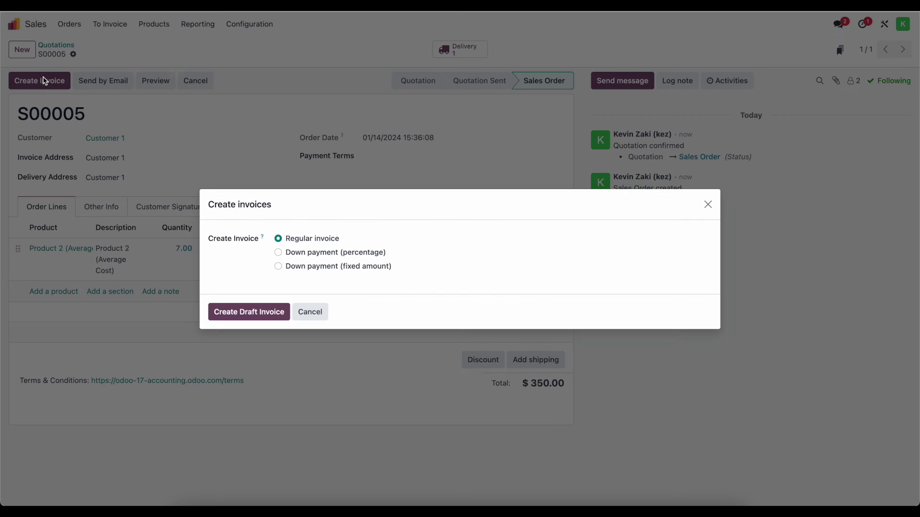
pyautogui.click(254, 311)
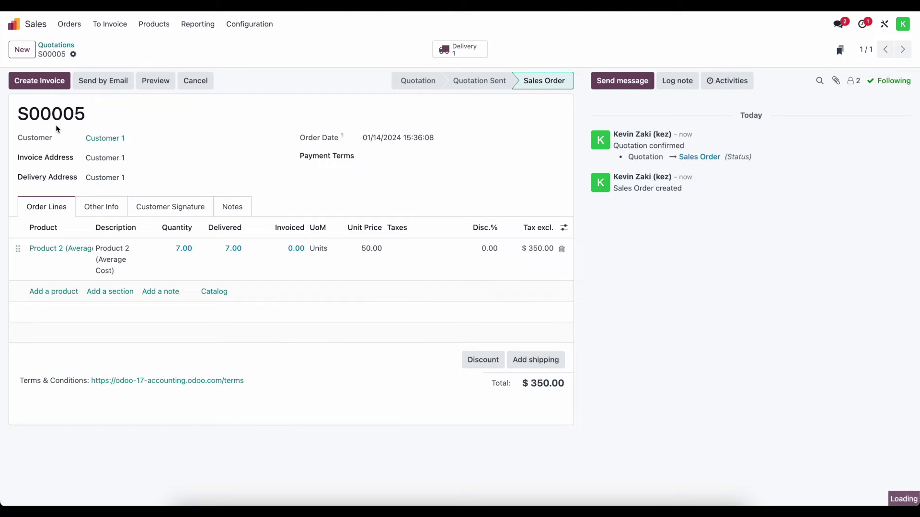
pyautogui.click(36, 81)
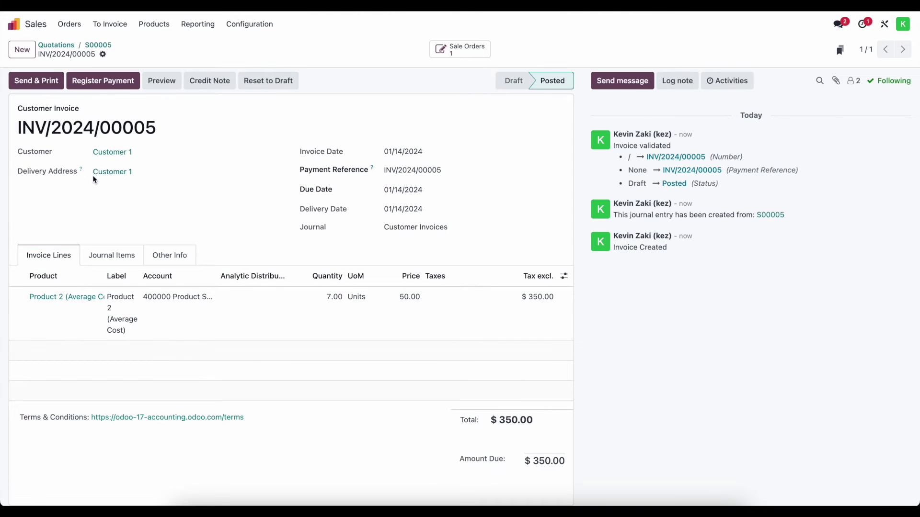
pyautogui.click(126, 258)
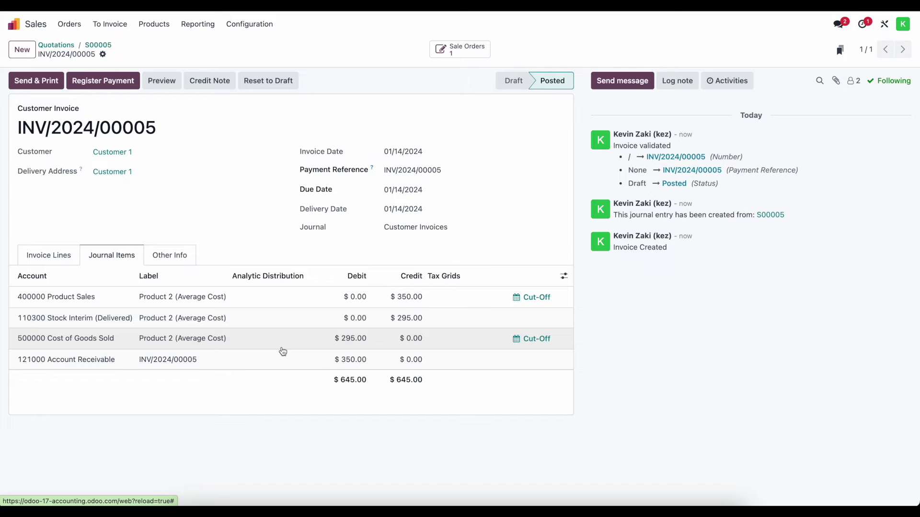
# Switch to the Inventory app and check the total value of Product 2 (Average Cost) in the Stock Valuation report.
pyautogui.click(23, 28)
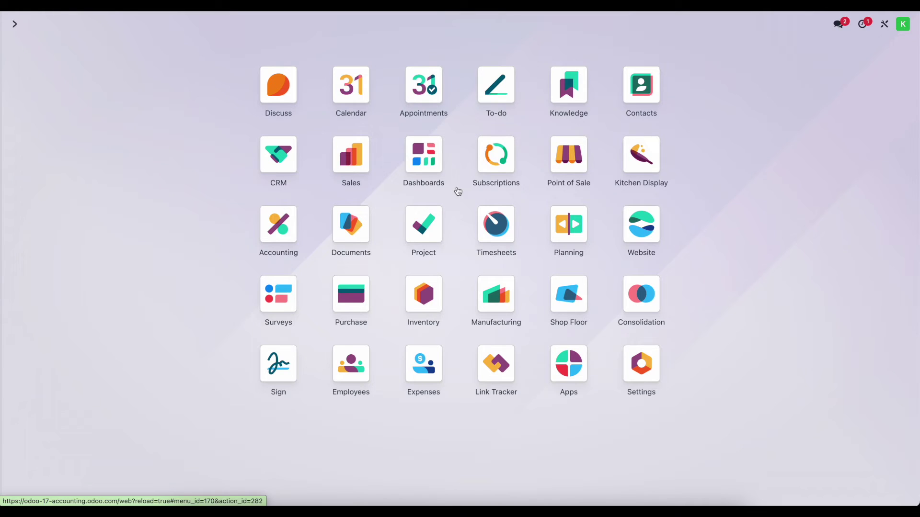
pyautogui.click(434, 293)
pyautogui.click(221, 24)
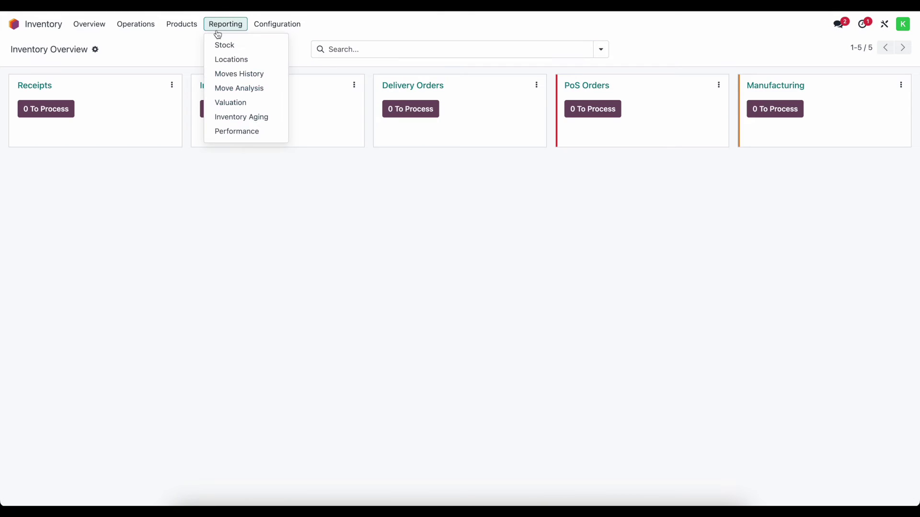
pyautogui.click(238, 102)
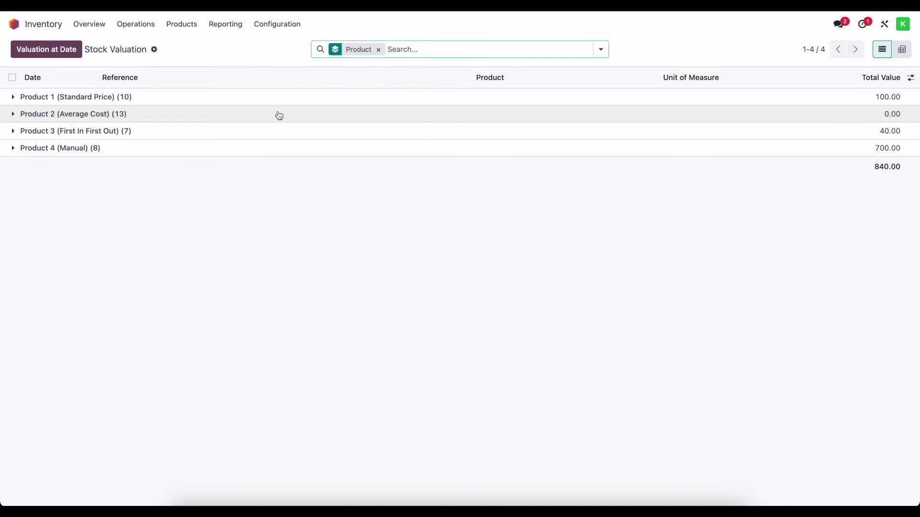
# Check the cost per unit on the Product 2 (Average Cost) record following the sale.
pyautogui.click(189, 25)
pyautogui.click(193, 44)
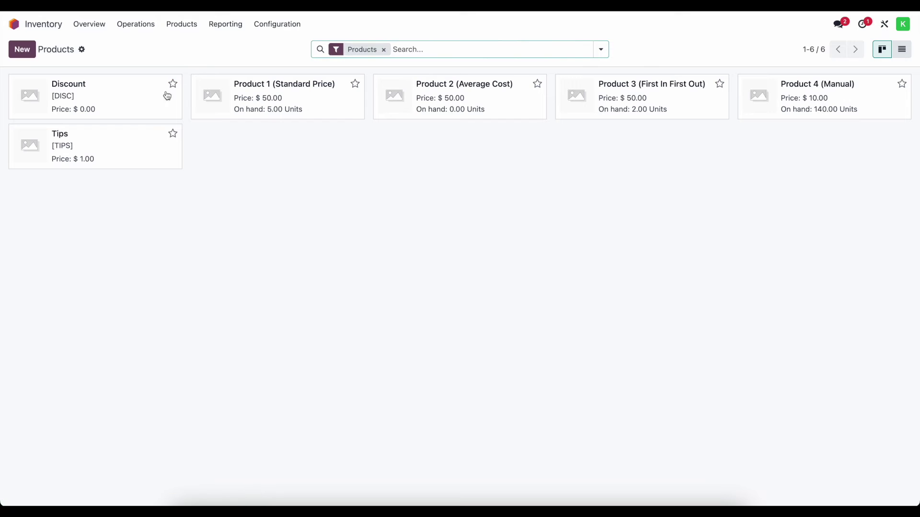
pyautogui.click(461, 101)
pyautogui.moveTo(410, 261)
pyautogui.mouseDown()
pyautogui.moveTo(359, 256)
pyautogui.moveTo(413, 270)
pyautogui.mouseUp()
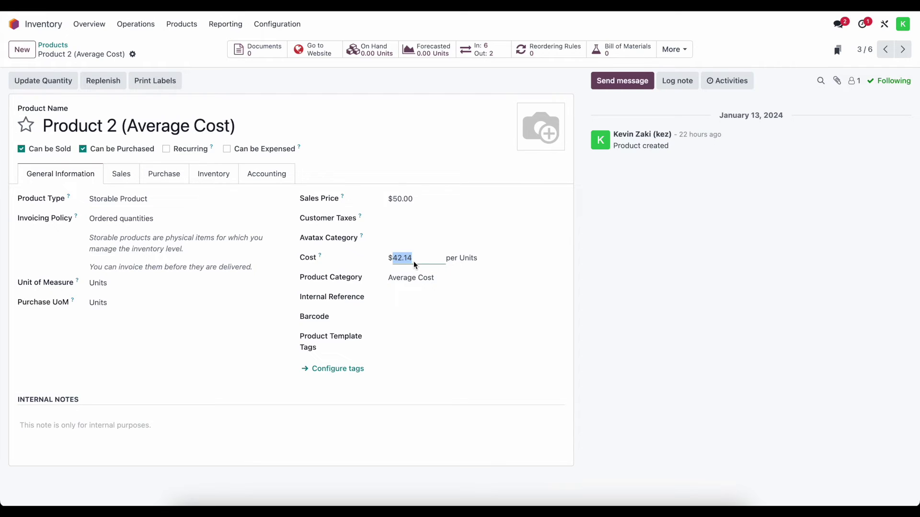
pyautogui.click(378, 146)
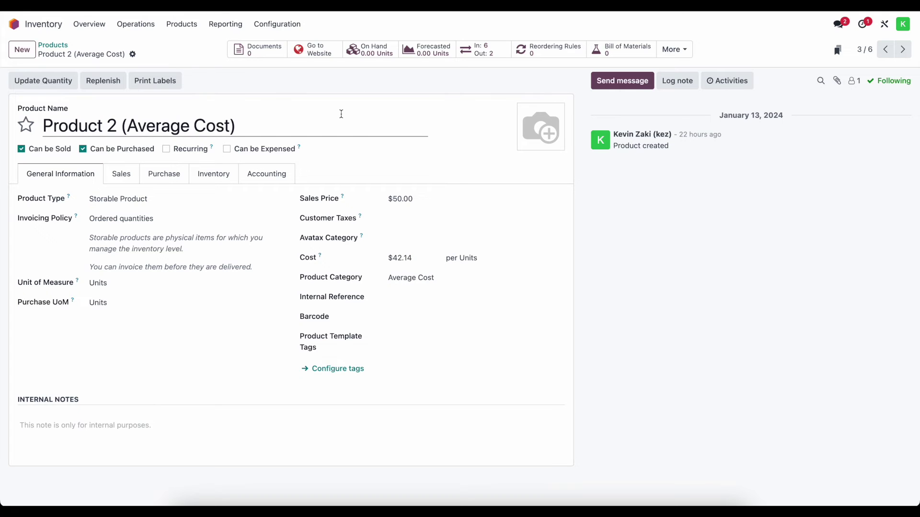
# Copy the name of Product 2 (Average Cost), and start a request for quotation for Vendor 1 in the Purchase app.
pyautogui.tripleClick(341, 116)
pyautogui.hotkey('ctrl', 'c')
pyautogui.click(14, 24)
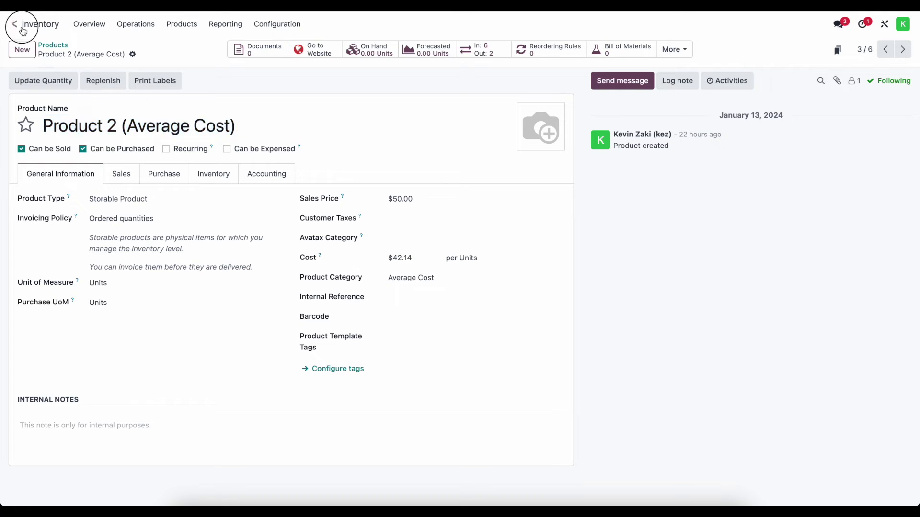
pyautogui.click(365, 299)
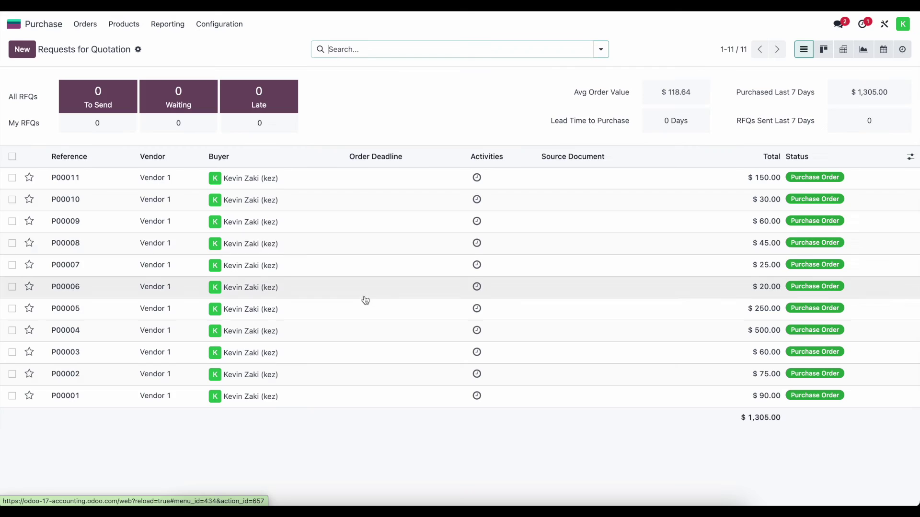
pyautogui.click(22, 50)
pyautogui.click(128, 153)
pyautogui.click(129, 167)
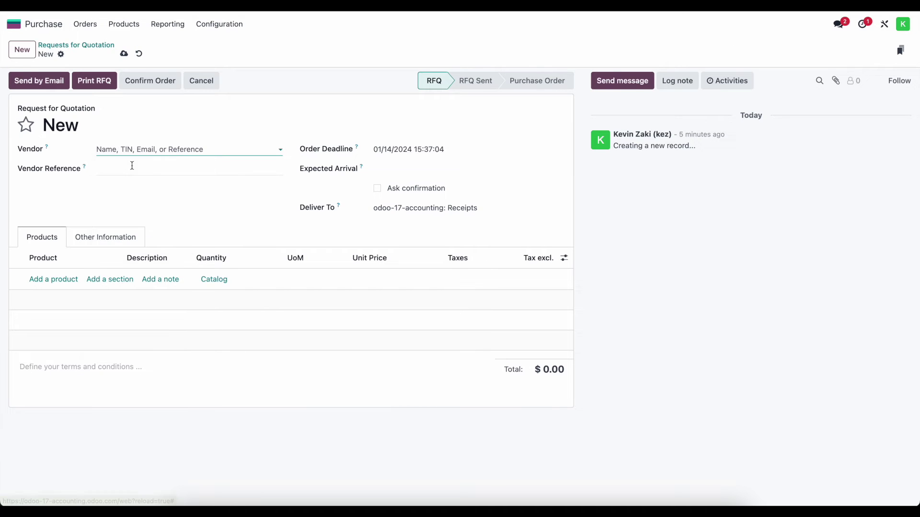
# Add 2 units of Product 2 (Average Cost) to the request for quotation, using the copied product name.
pyautogui.click(52, 279)
pyautogui.hotkey('ctrl', 'v')
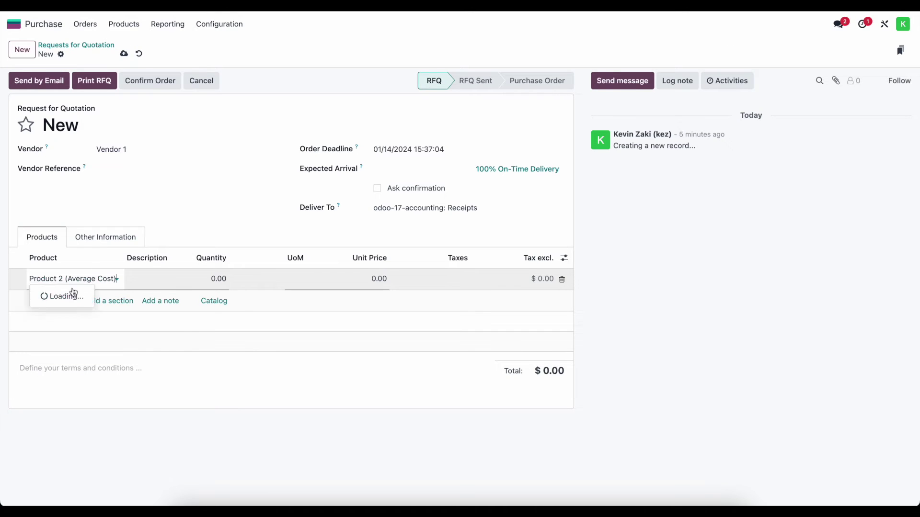
pyautogui.click(60, 293)
pyautogui.click(218, 288)
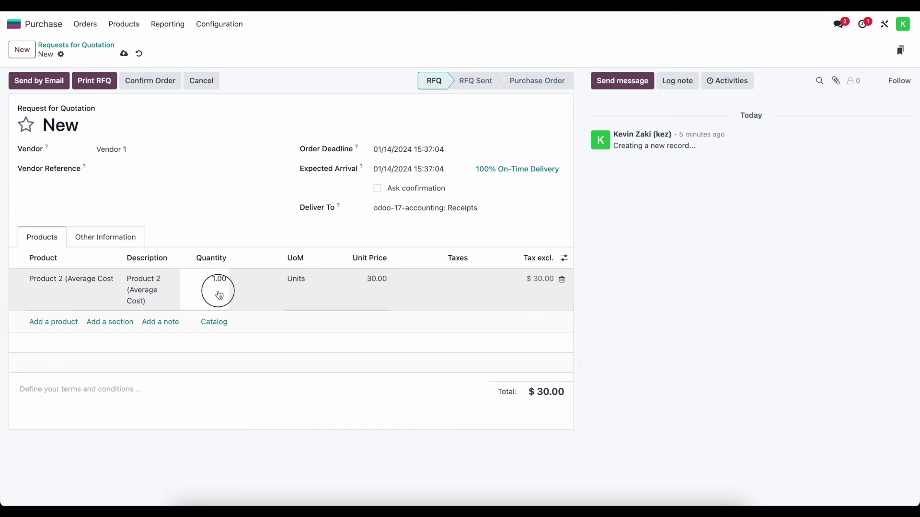
pyautogui.write('2')
pyautogui.click(350, 378)
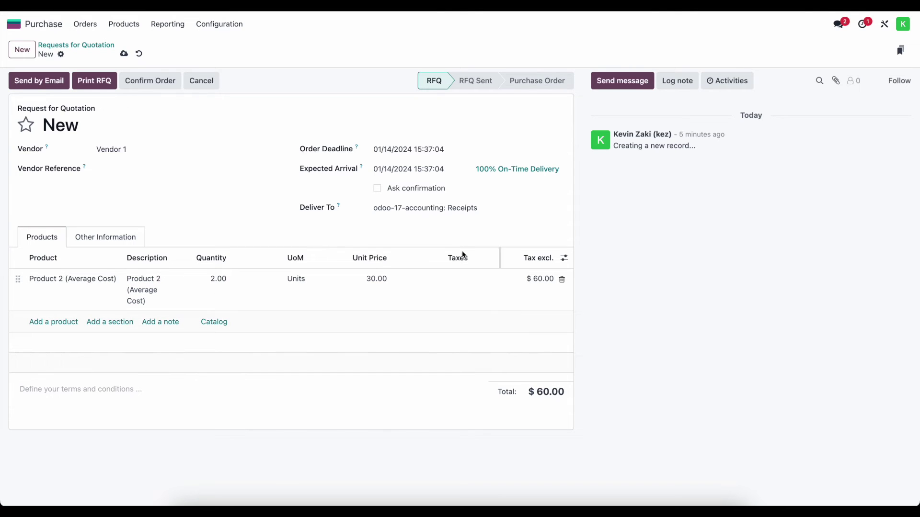
# Confirm the purchase order and validate the receipt of its products.
pyautogui.click(157, 89)
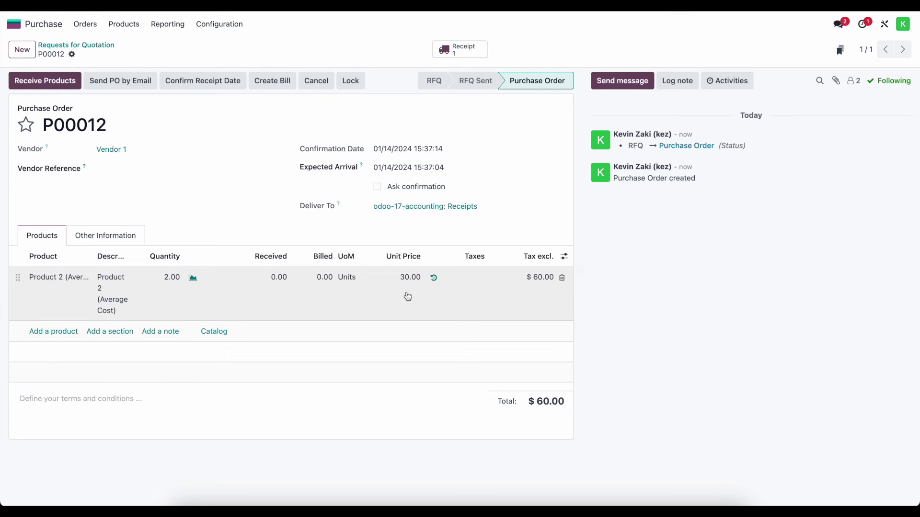
pyautogui.click(48, 81)
pyautogui.click(46, 80)
# Create the vendor bill for the purchase order, set its bill date to 01/14/2024, and confirm it.
pyautogui.click(132, 46)
pyautogui.click(26, 79)
pyautogui.click(413, 155)
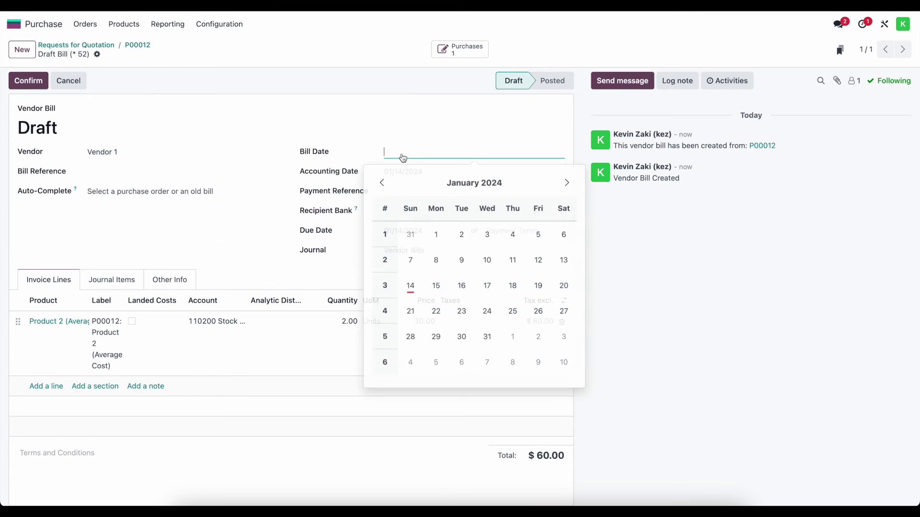
pyautogui.click(410, 283)
pyautogui.click(21, 85)
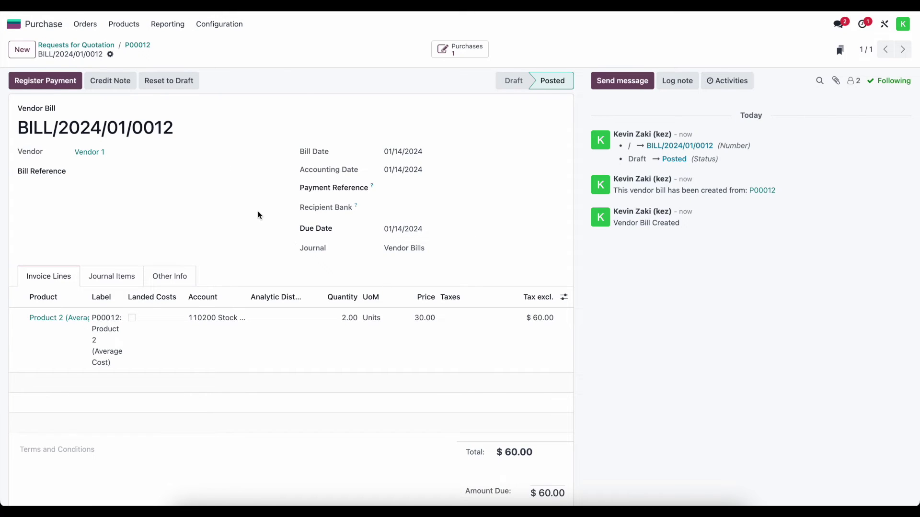
# Return to the Inventory app's Stock Valuation report and examine the valuation entries of Product 2 (Average Cost) following the purchase.
pyautogui.click(138, 45)
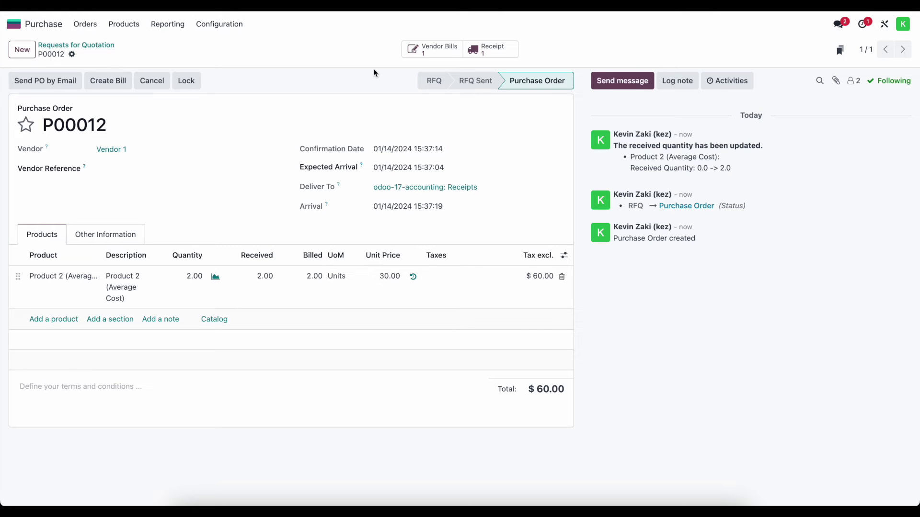
pyautogui.click(13, 24)
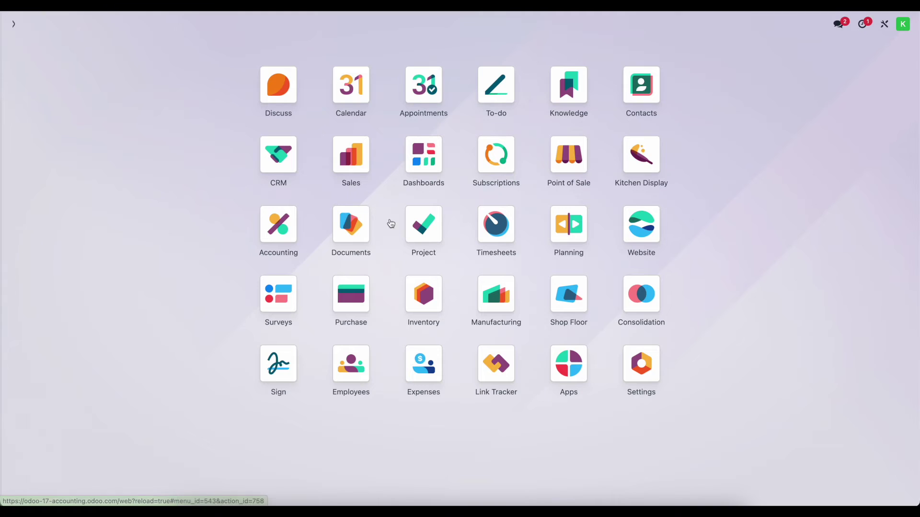
pyautogui.click(414, 280)
pyautogui.click(234, 27)
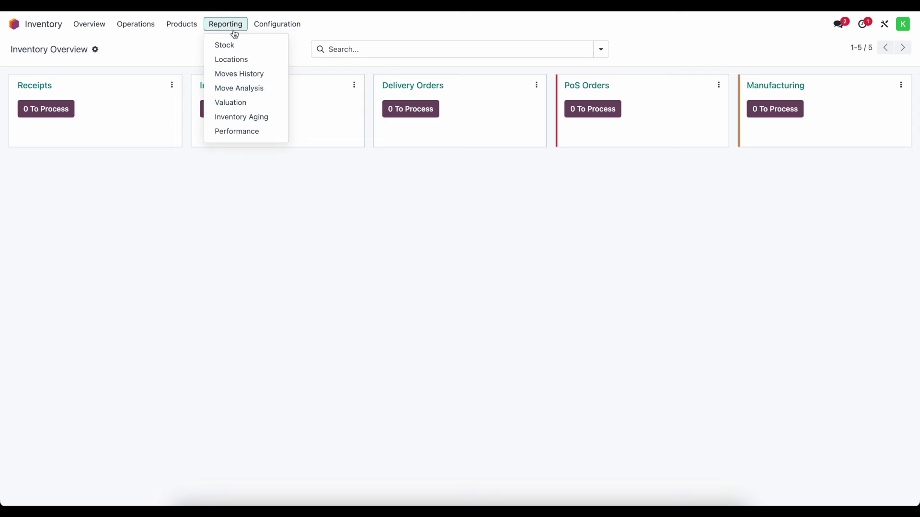
pyautogui.click(248, 104)
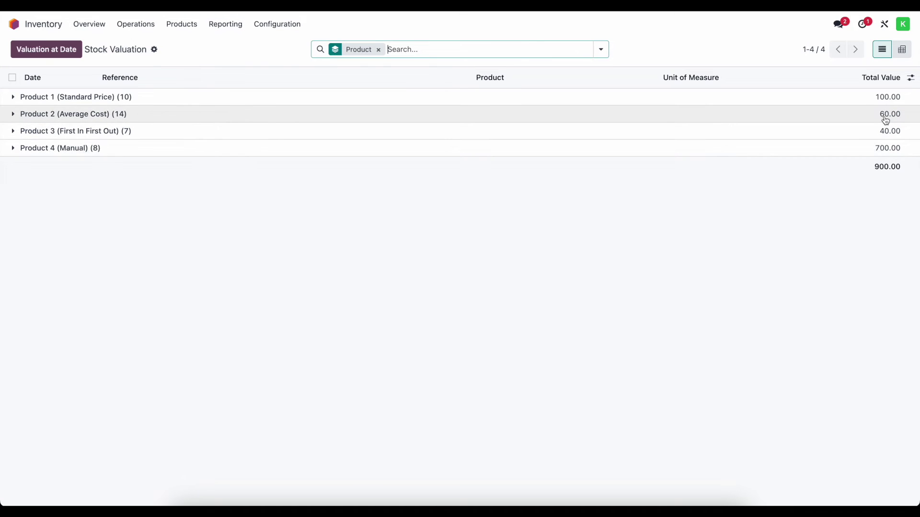
pyautogui.click(868, 116)
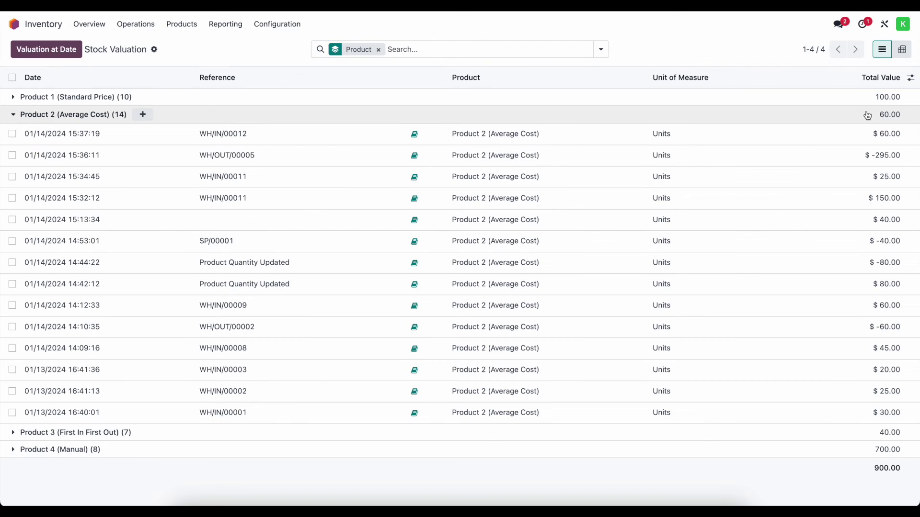
# Open the Product 2 (Average Cost) record and check its cost per unit following the new purchase.
pyautogui.click(182, 24)
pyautogui.click(196, 43)
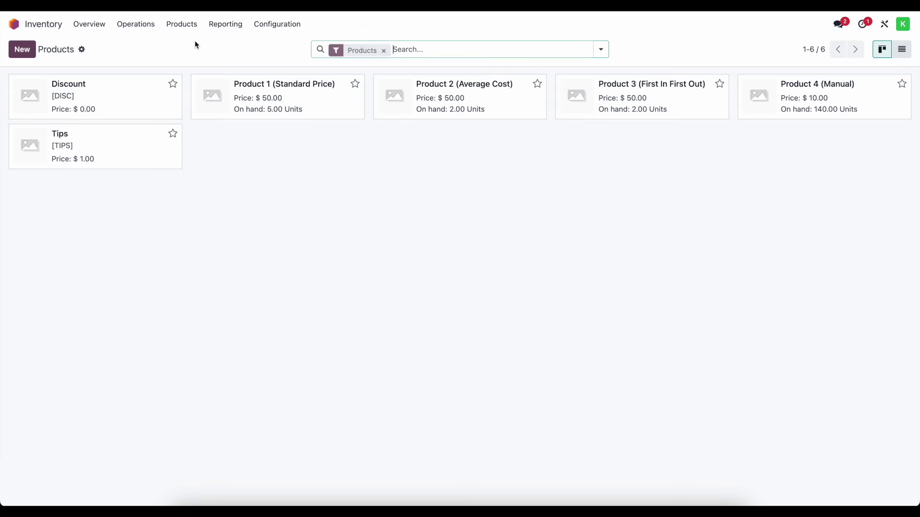
pyautogui.click(459, 101)
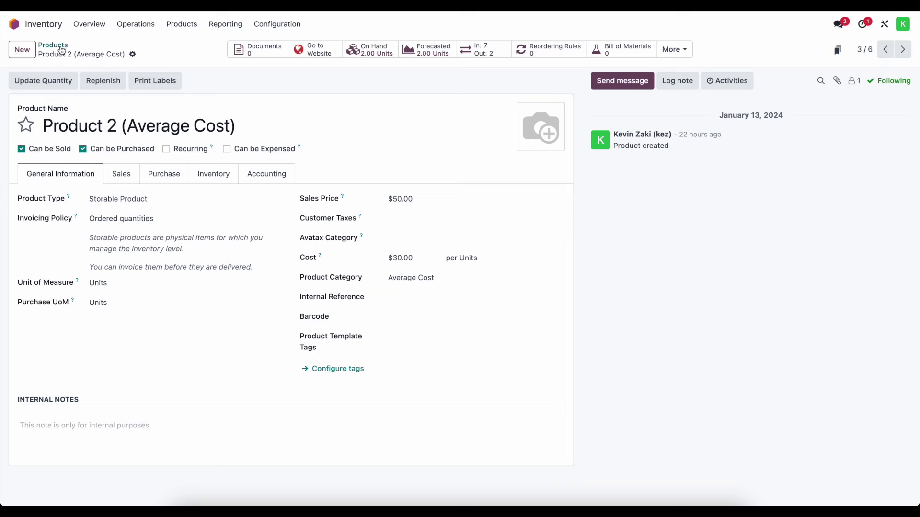
# Switch to the Sales app and start a new quotation for Customer 1.
pyautogui.click(15, 24)
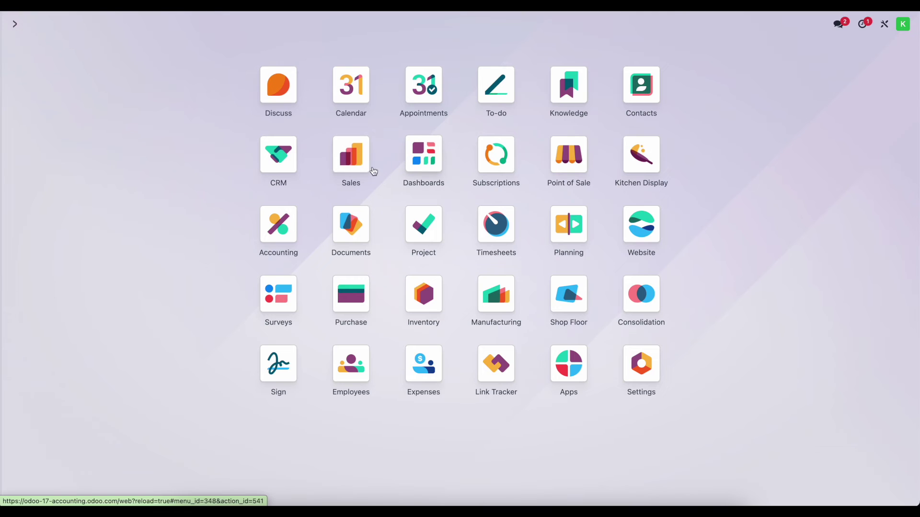
pyautogui.click(352, 165)
pyautogui.click(28, 51)
pyautogui.click(169, 138)
pyautogui.click(143, 155)
# Add an order line for 2 units of Product 2 (Average Cost) to the quotation.
pyautogui.click(60, 269)
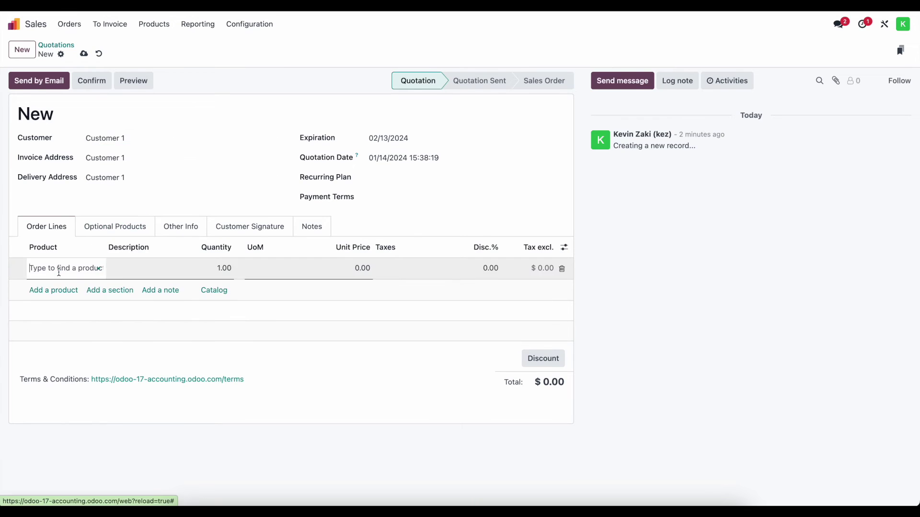
pyautogui.click(60, 268)
pyautogui.click(101, 358)
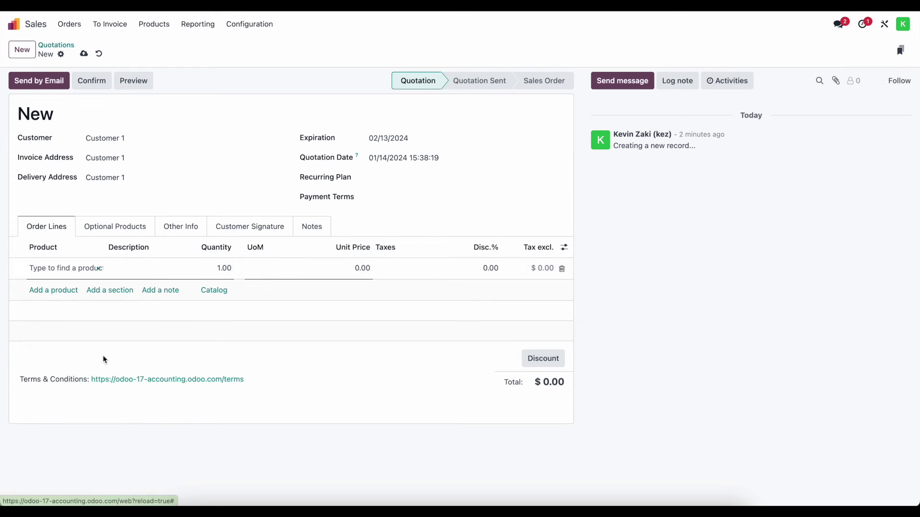
pyautogui.click(229, 280)
pyautogui.write('2')
pyautogui.press('Delete')
pyautogui.click(308, 346)
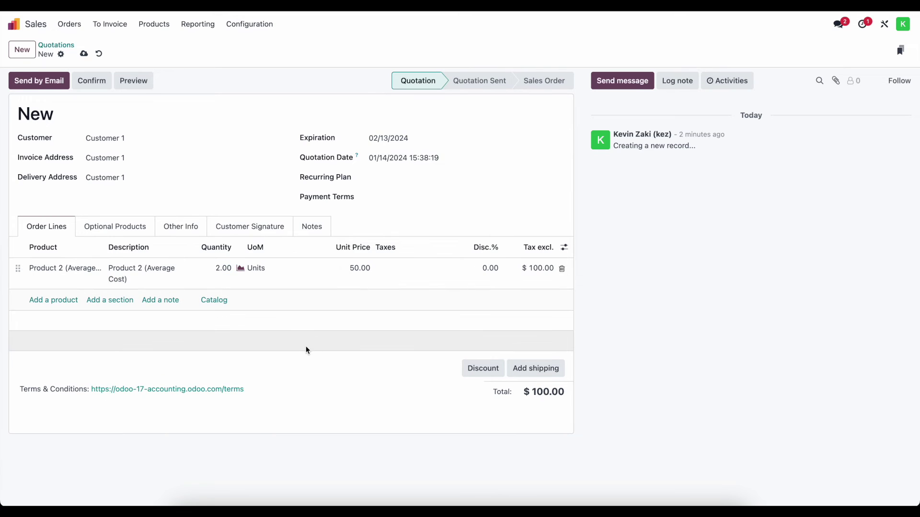
# Confirm the quotation, create its draft invoice, and return to the sales order.
pyautogui.click(99, 82)
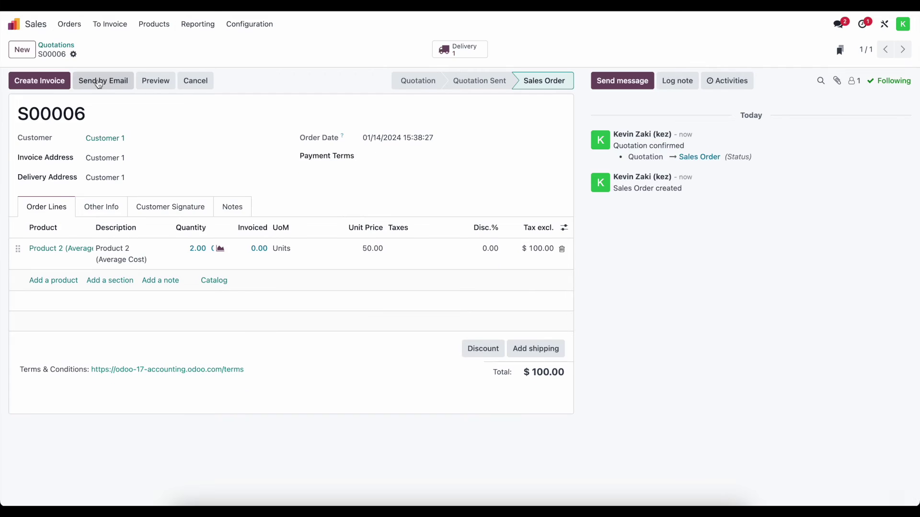
pyautogui.click(35, 84)
pyautogui.click(256, 314)
pyautogui.click(103, 46)
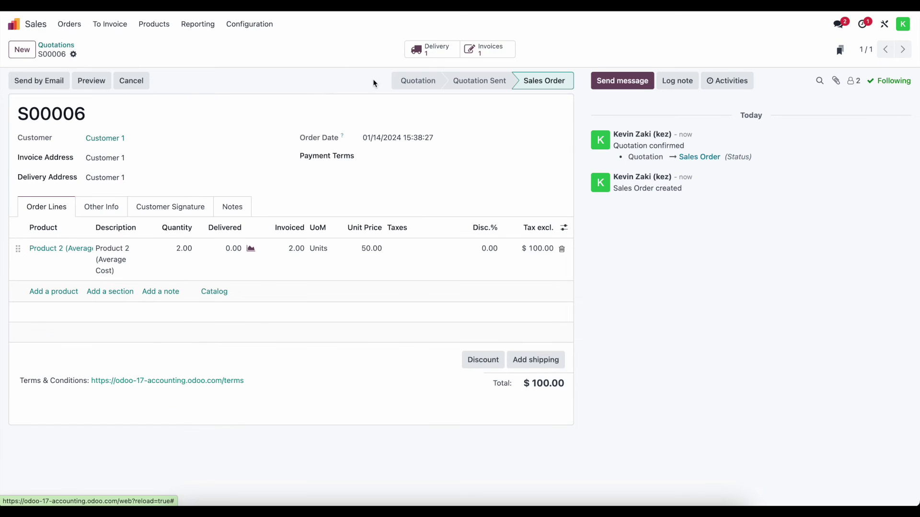
# Validate the sales order's delivery of Product 2 (Average Cost) and return to the order.
pyautogui.click(434, 48)
pyautogui.click(29, 86)
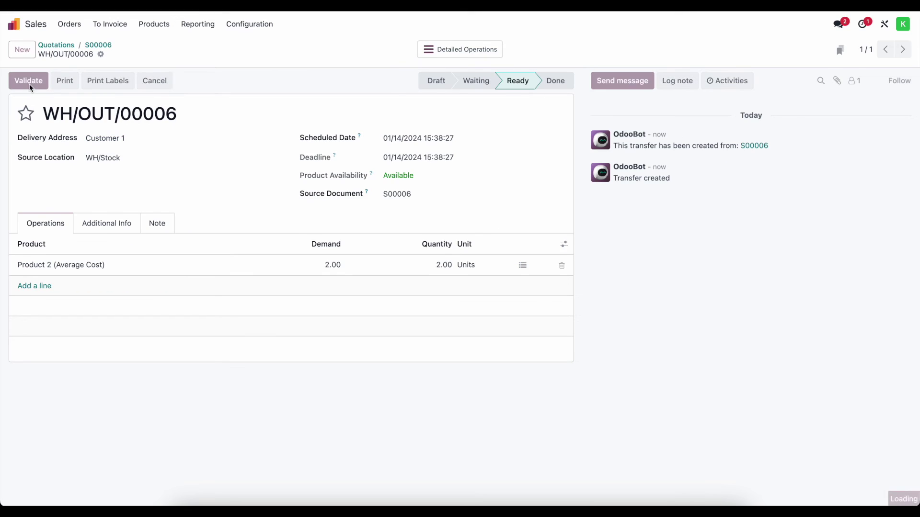
pyautogui.click(100, 45)
# Set the draft invoice's date to 01/14/2024, confirm it, and view its journal items.
pyautogui.click(473, 53)
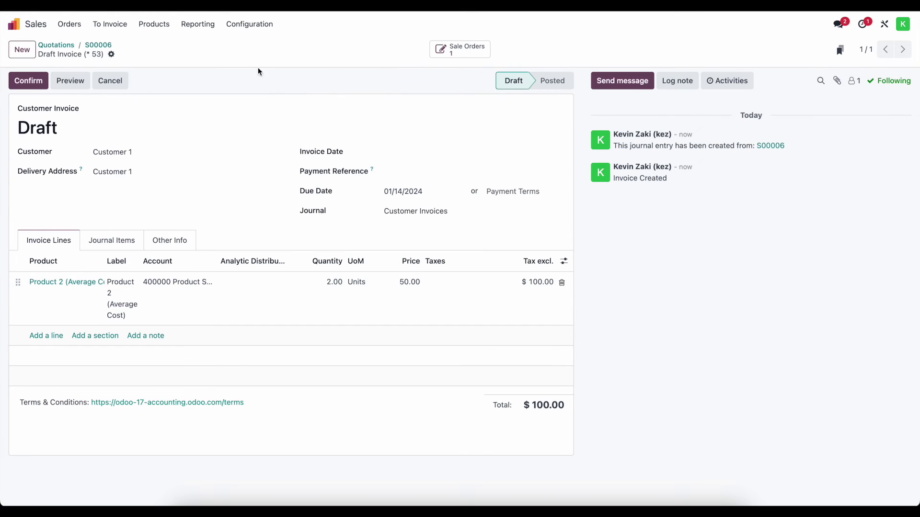
pyautogui.click(447, 153)
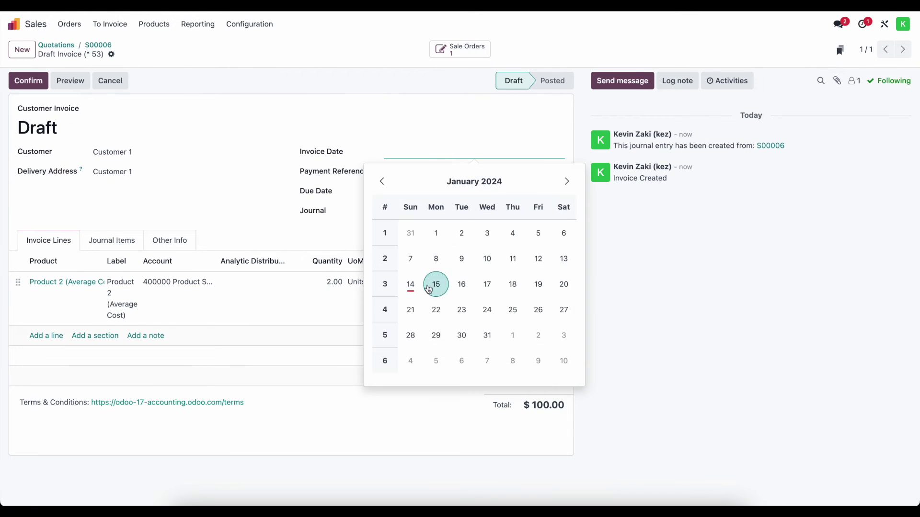
pyautogui.click(411, 291)
pyautogui.click(38, 83)
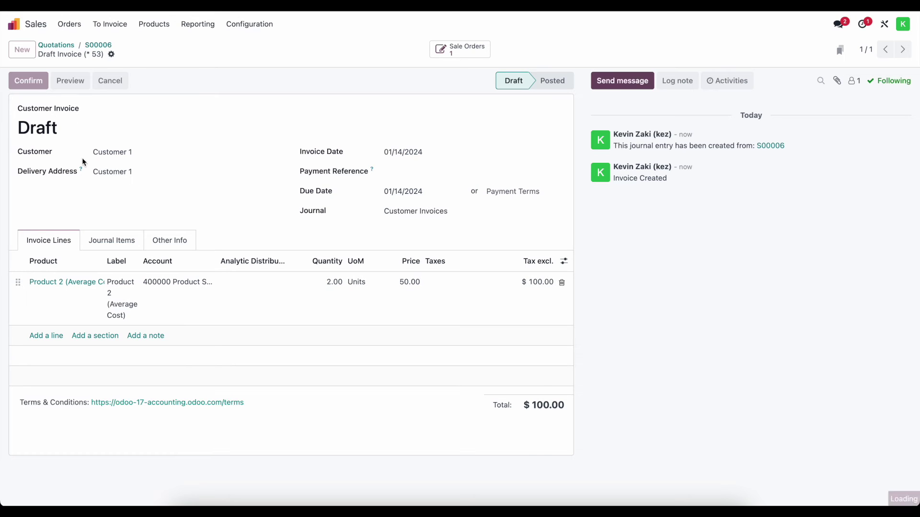
pyautogui.click(124, 259)
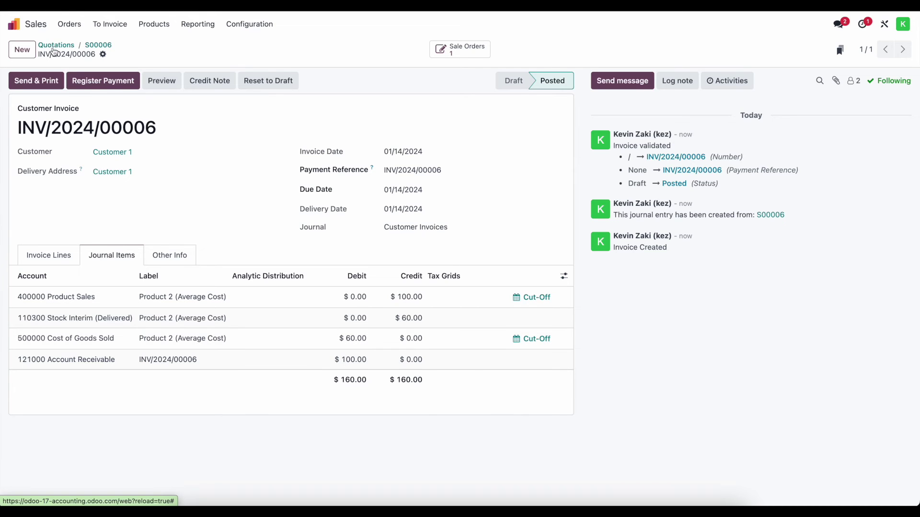
# Switch to the Accounting app and start a new vendor bill for Vendor 1 with bill date 01/14/2024.
pyautogui.click(26, 29)
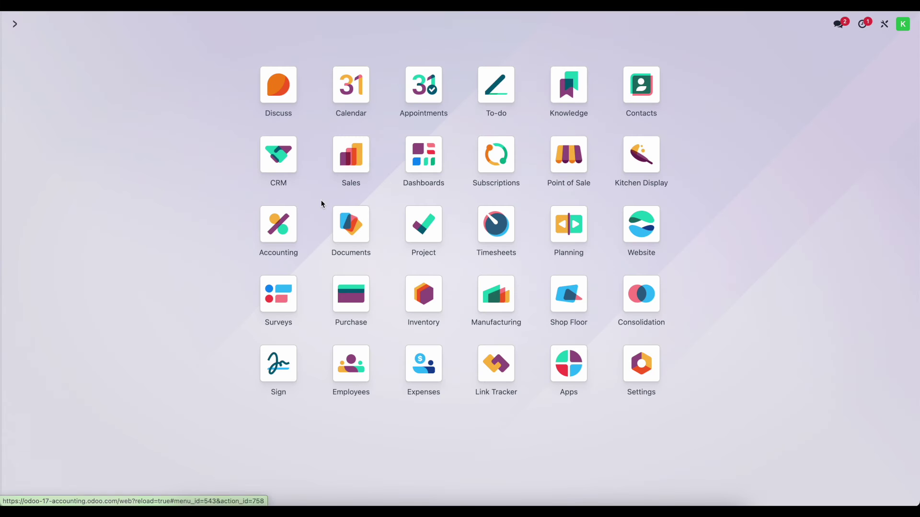
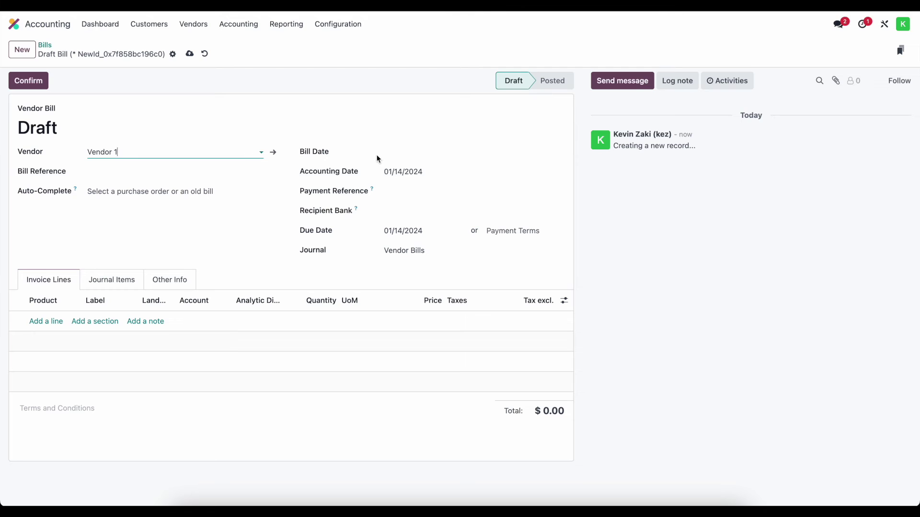
pyautogui.click(403, 155)
pyautogui.click(411, 284)
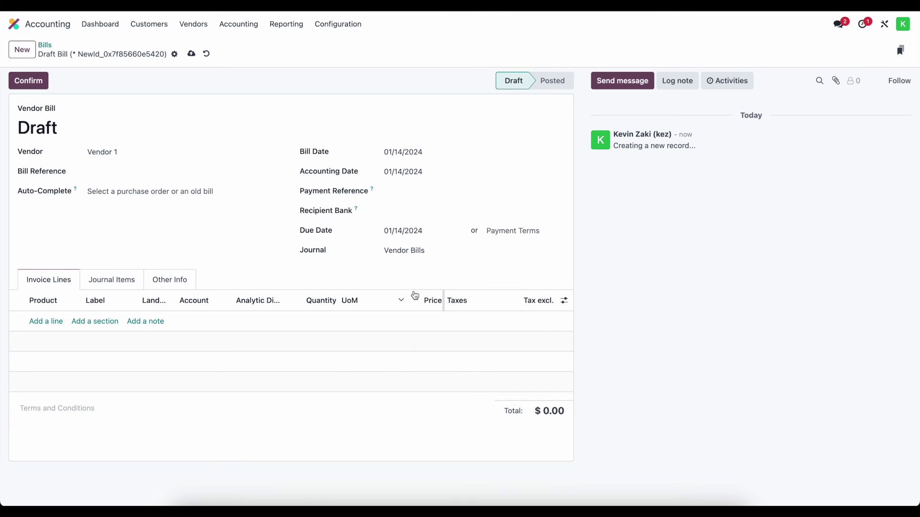
# Add a Shipping and Handling line priced at 20 to the vendor bill and save it.
pyautogui.click(46, 321)
pyautogui.click(65, 323)
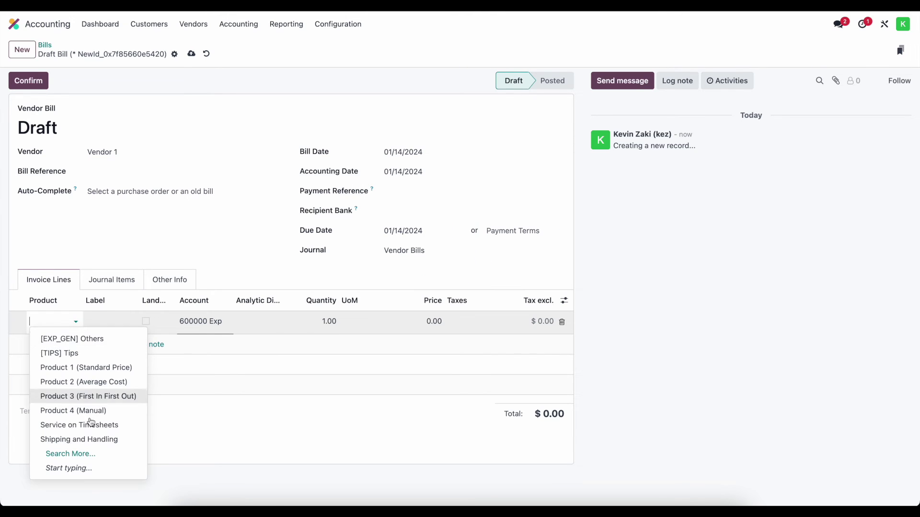
pyautogui.click(96, 441)
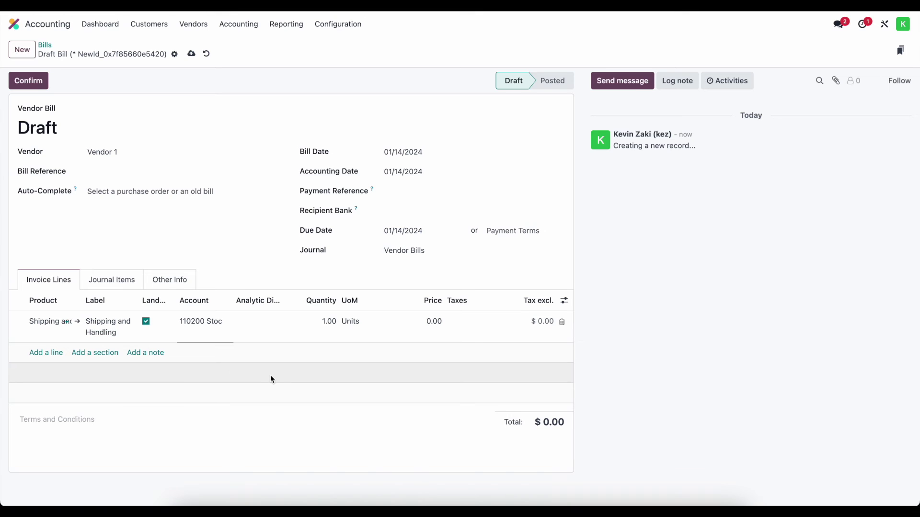
pyautogui.click(396, 383)
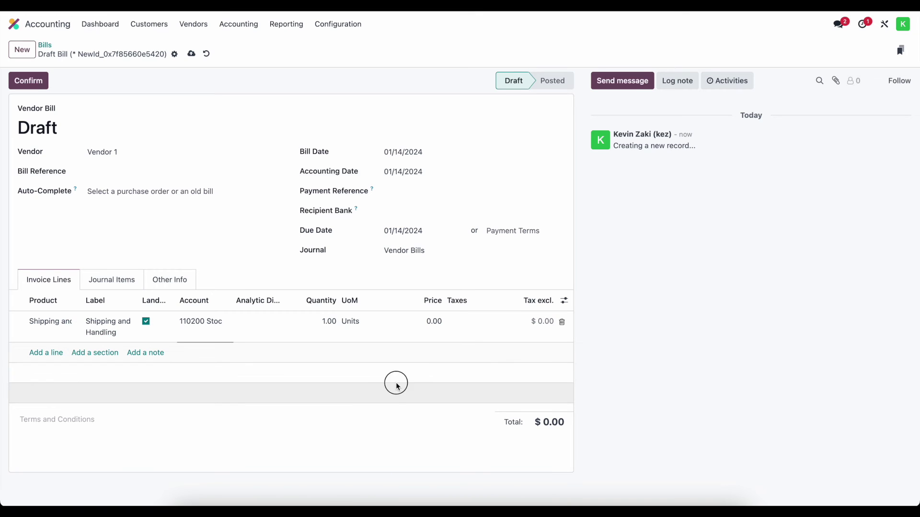
pyautogui.click(426, 332)
pyautogui.write('20')
pyautogui.click(423, 423)
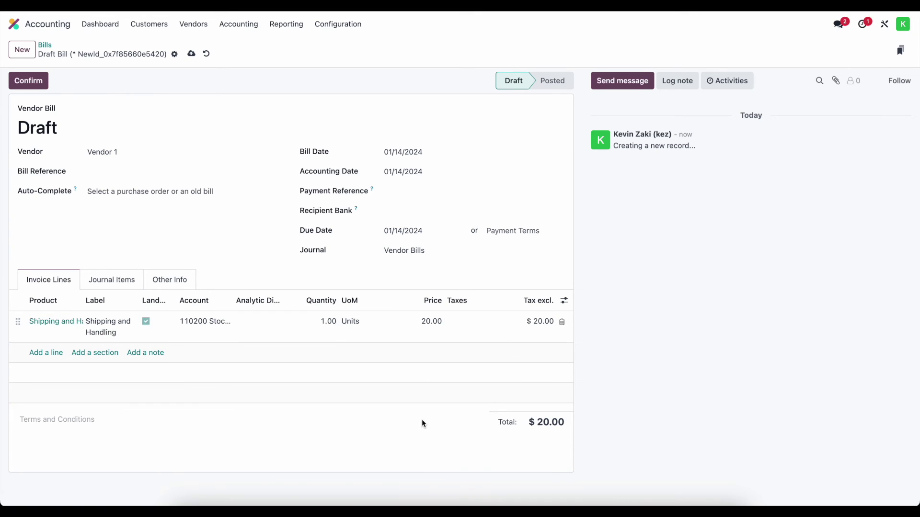
pyautogui.click(189, 55)
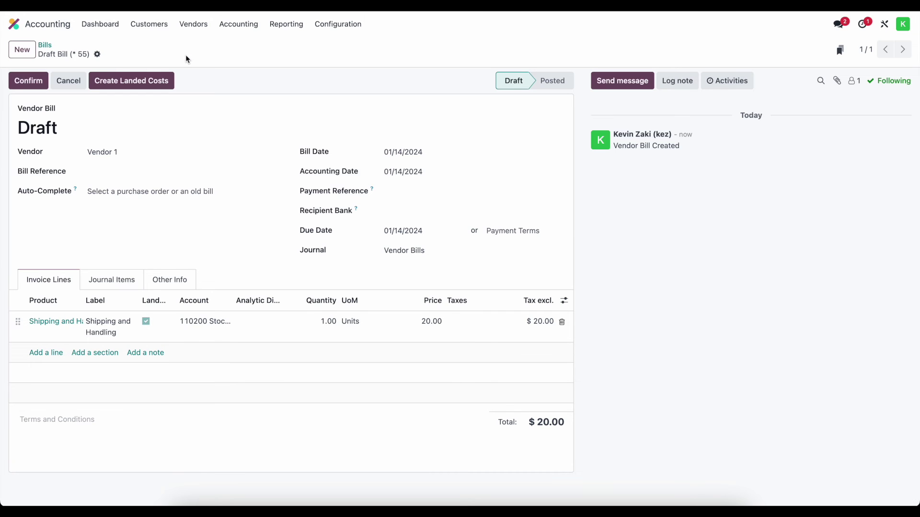
# Change the Shipping and Handling line's account to the 600000 expense account, then save and confirm the bill.
pyautogui.click(202, 321)
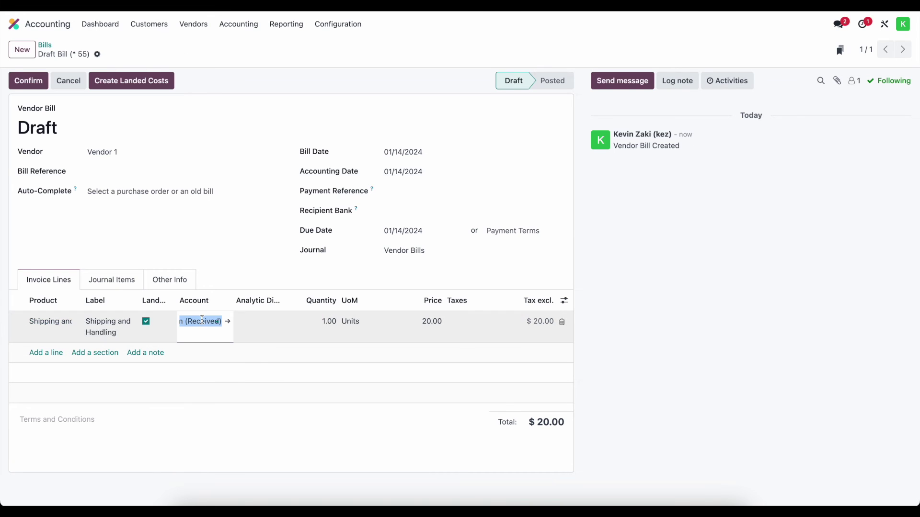
pyautogui.write('exp')
pyautogui.click(207, 342)
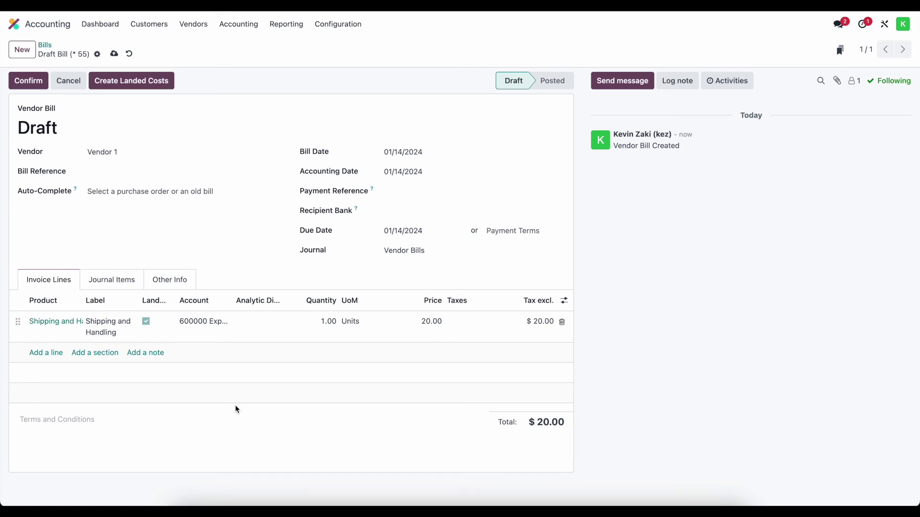
pyautogui.click(115, 55)
pyautogui.click(31, 80)
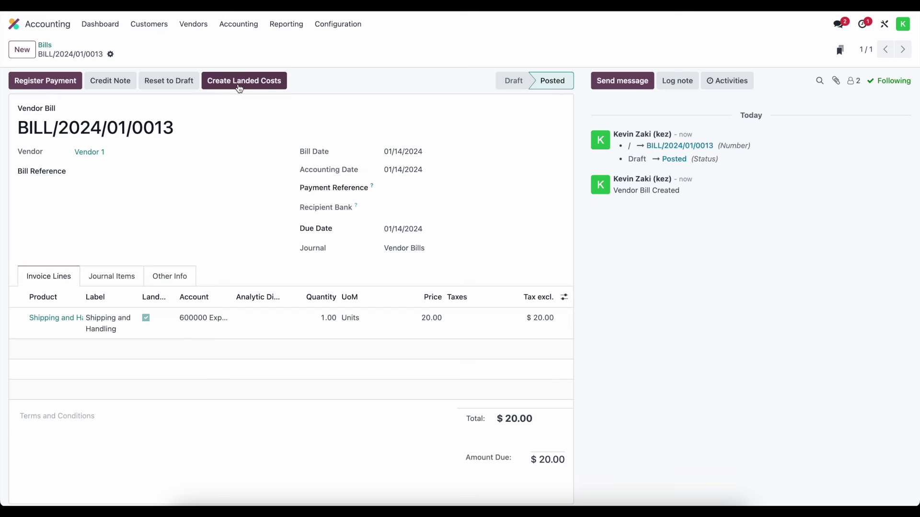
# Switch to the Inventory app's landed costs and start a new landed cost record.
pyautogui.click(15, 24)
pyautogui.click(443, 312)
pyautogui.click(142, 29)
pyautogui.click(173, 167)
pyautogui.click(22, 49)
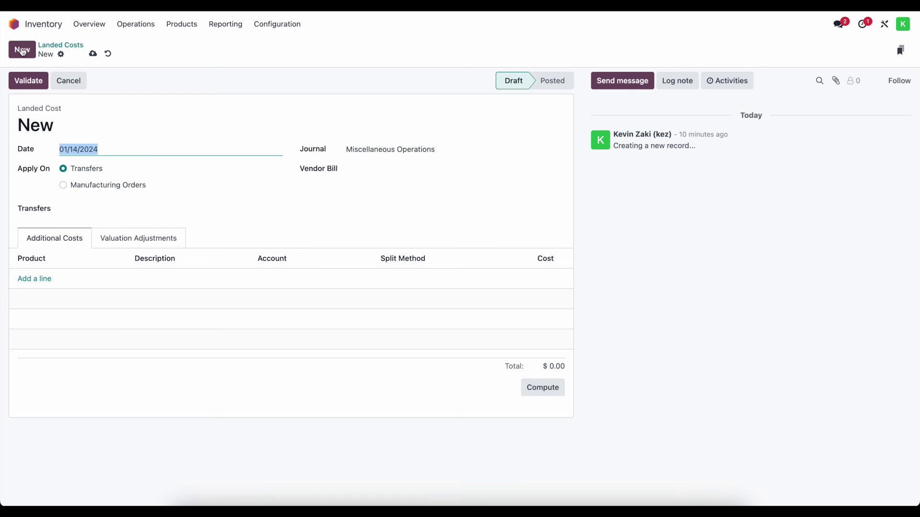
# Apply the landed cost to the receipt transfer WH/IN/00012, sorting the full transfer list by reference to find it.
pyautogui.click(95, 210)
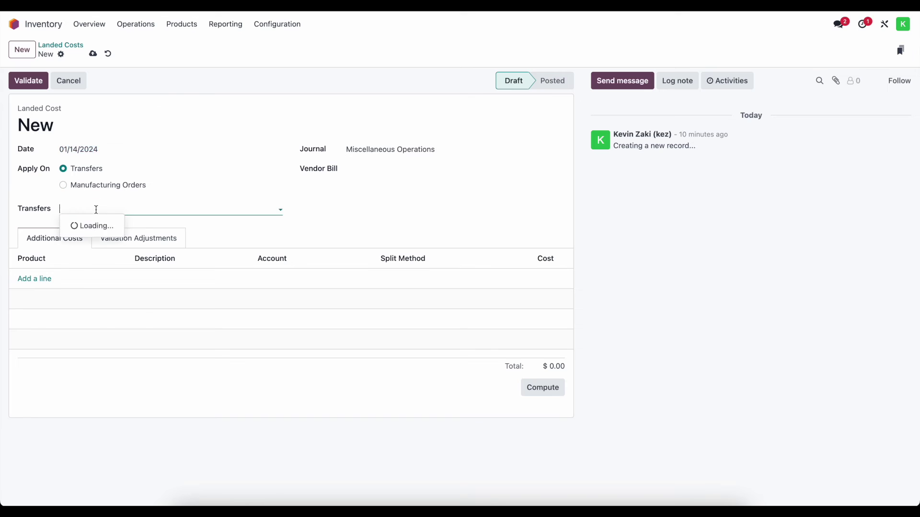
pyautogui.click(118, 342)
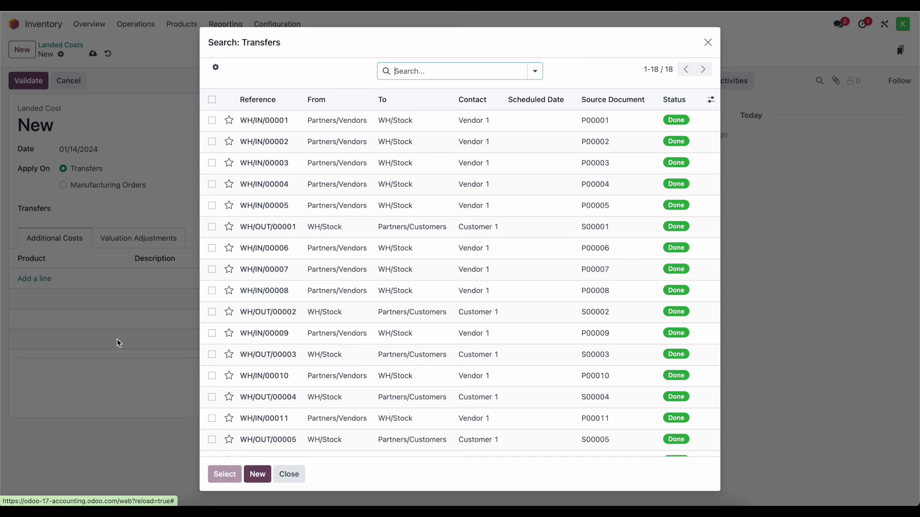
pyautogui.scroll(-1, 333, 286)
pyautogui.click(261, 86)
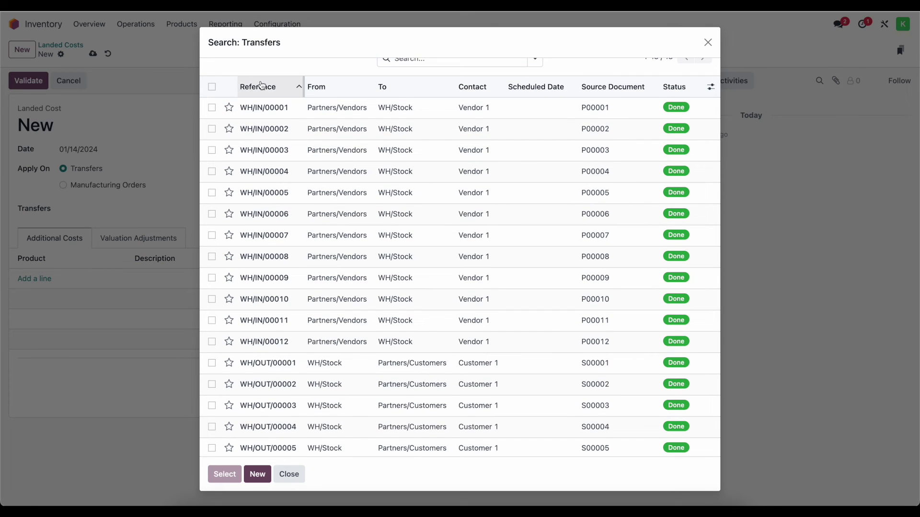
pyautogui.scroll(-1, 286, 309)
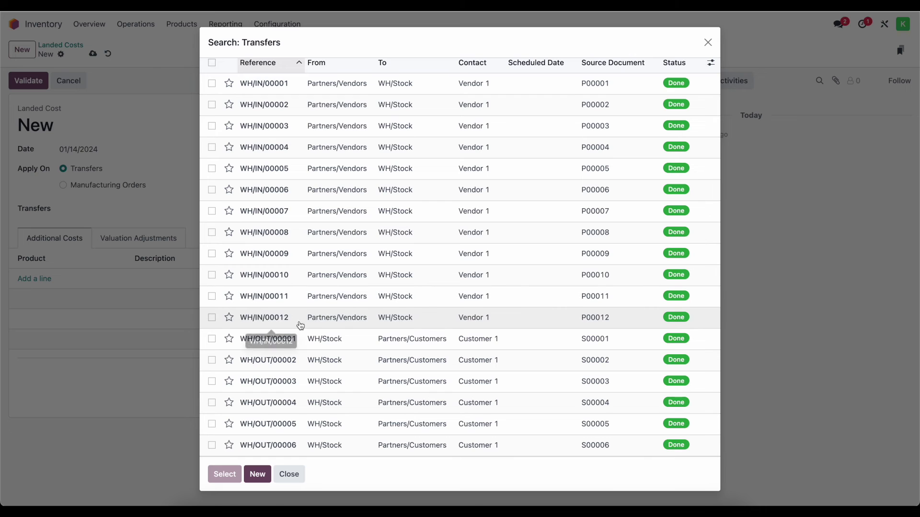
pyautogui.click(598, 325)
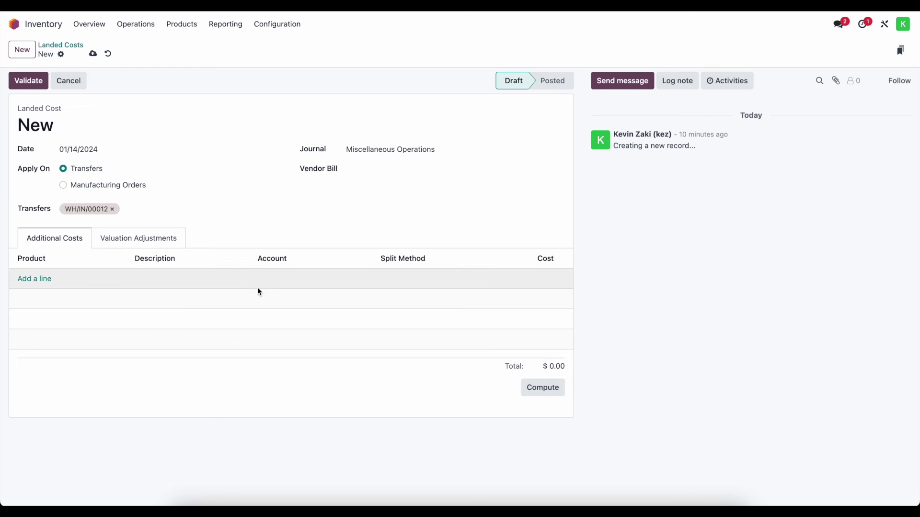
# Link vendor bill BILL/2024/01/0013 to the landed cost and save the record.
pyautogui.click(426, 168)
pyautogui.click(400, 303)
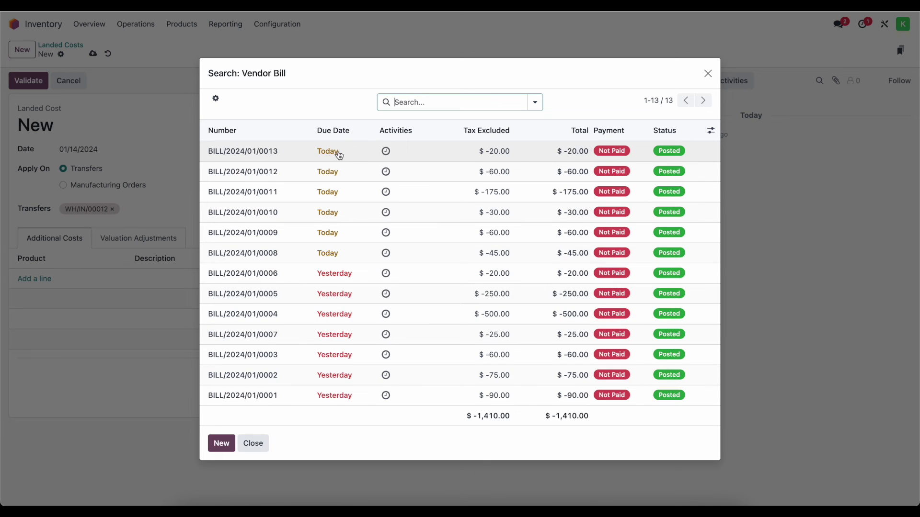
pyautogui.click(358, 153)
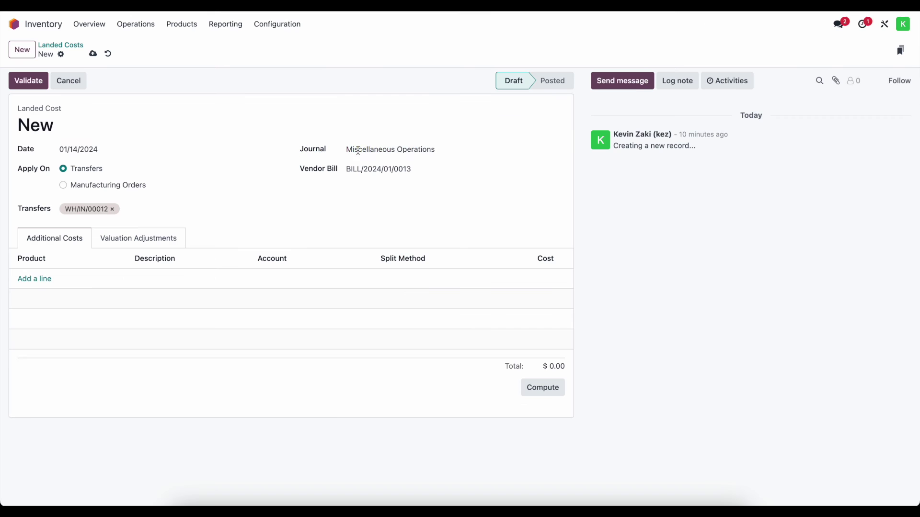
pyautogui.click(49, 280)
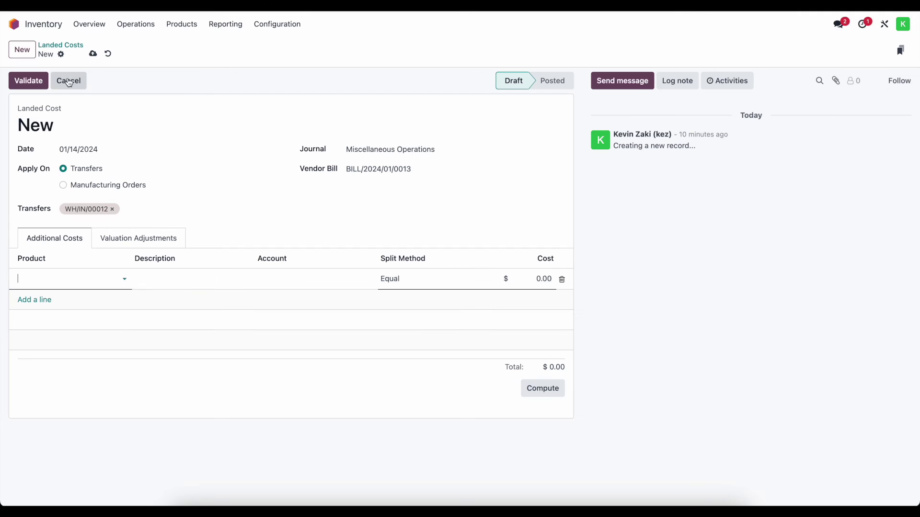
pyautogui.click(92, 56)
# Add an additional cost line for the Shipping and Handling product with a cost of $20.00.
pyautogui.click(41, 277)
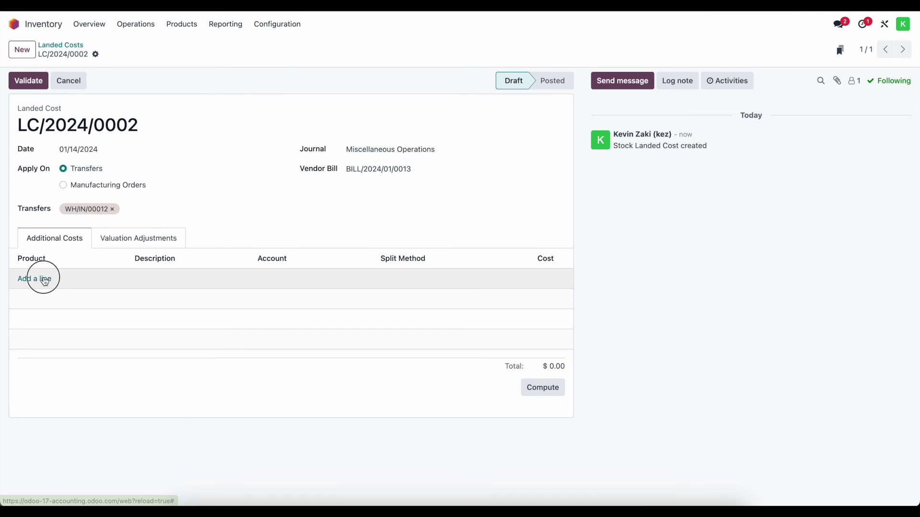
pyautogui.click(55, 297)
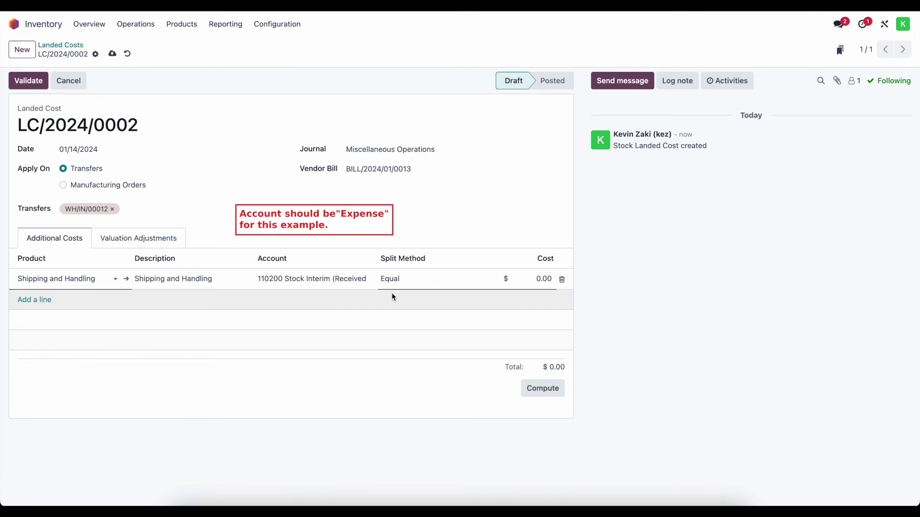
pyautogui.click(542, 277)
pyautogui.write('20')
pyautogui.click(410, 360)
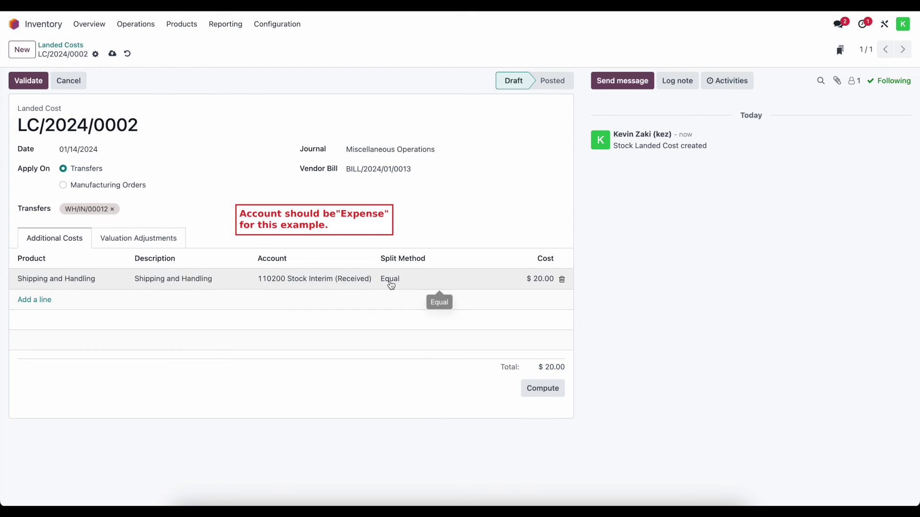
# Set the Shipping and Handling line's split method to By Quantity and save the landed cost.
pyautogui.click(407, 280)
pyautogui.click(407, 280)
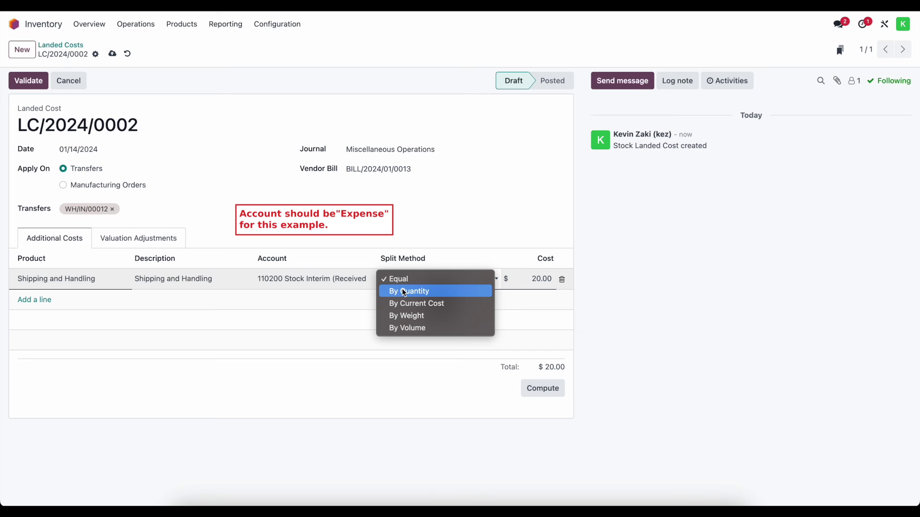
pyautogui.click(404, 292)
pyautogui.click(407, 311)
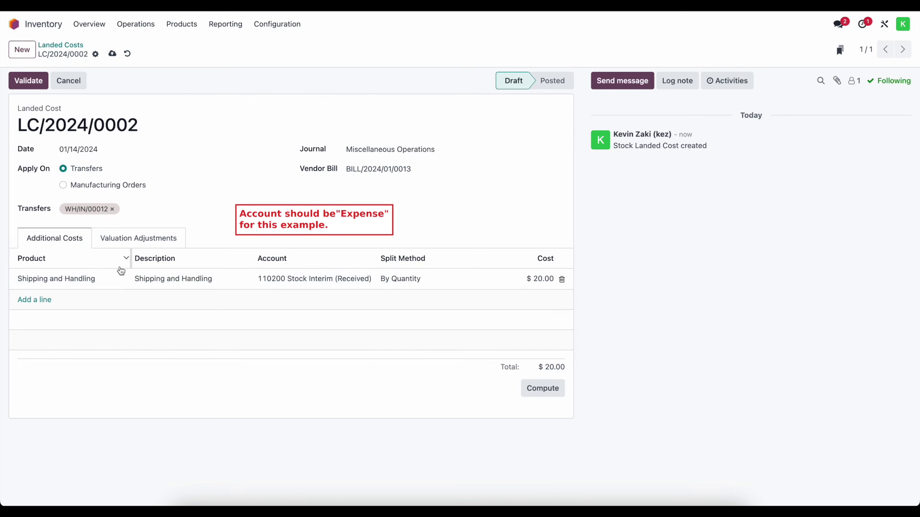
pyautogui.click(112, 53)
# Compute and review the landed cost's valuation adjustments, and validate the record.
pyautogui.click(548, 389)
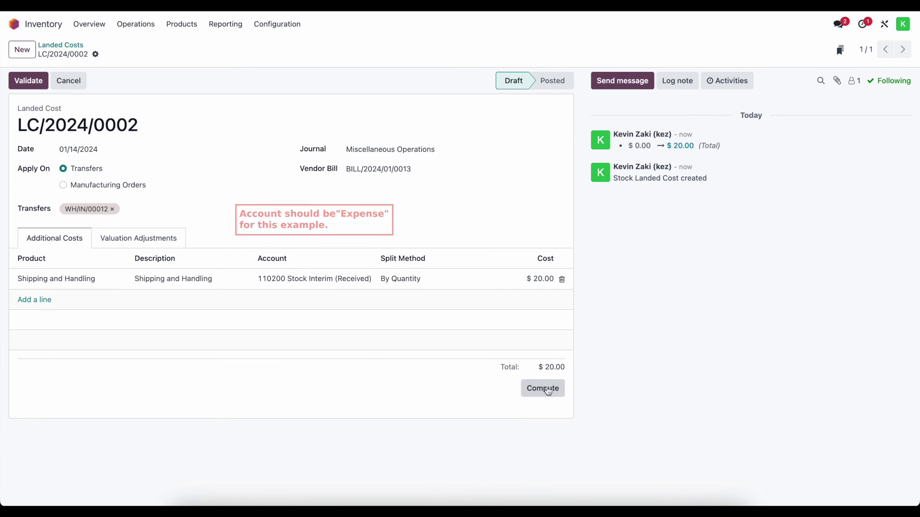
pyautogui.click(147, 240)
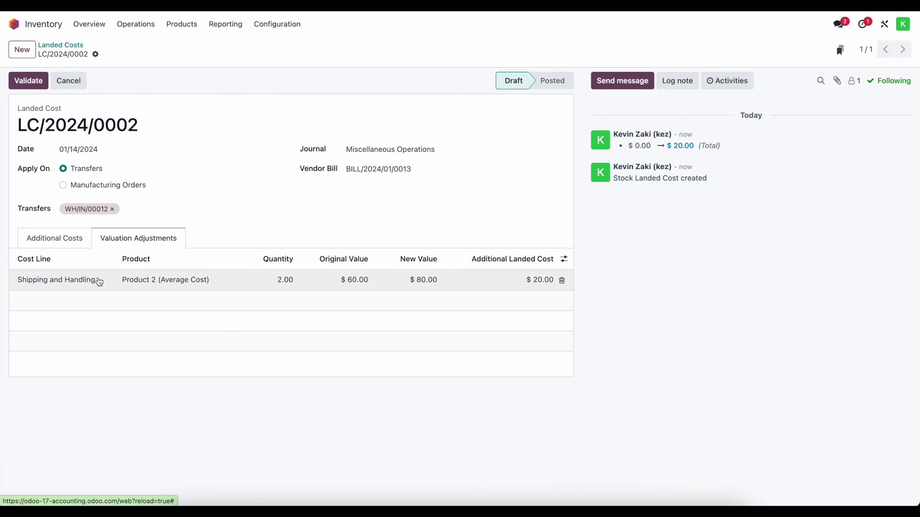
pyautogui.click(77, 241)
pyautogui.click(27, 80)
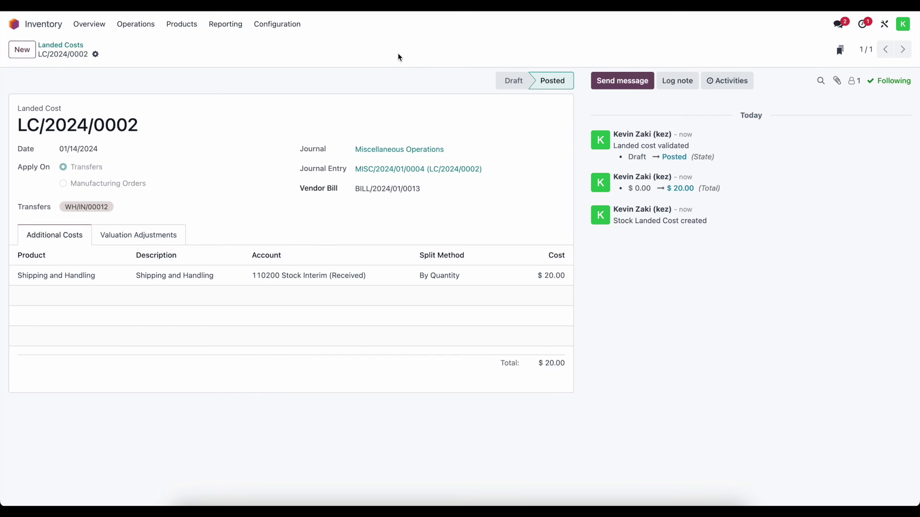
# Examine the journal items of the landed cost's journal entry and return to landed cost LC/2024/0002 through the landed costs list.
pyautogui.click(419, 171)
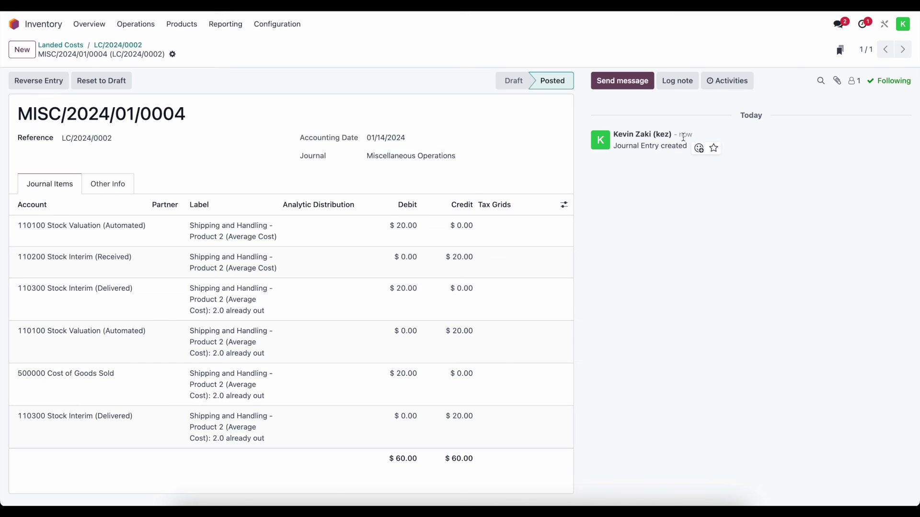
pyautogui.moveTo(684, 139)
pyautogui.moveTo(635, 148); pyautogui.dragTo(655, 146)
pyautogui.click(303, 186)
pyautogui.click(72, 45)
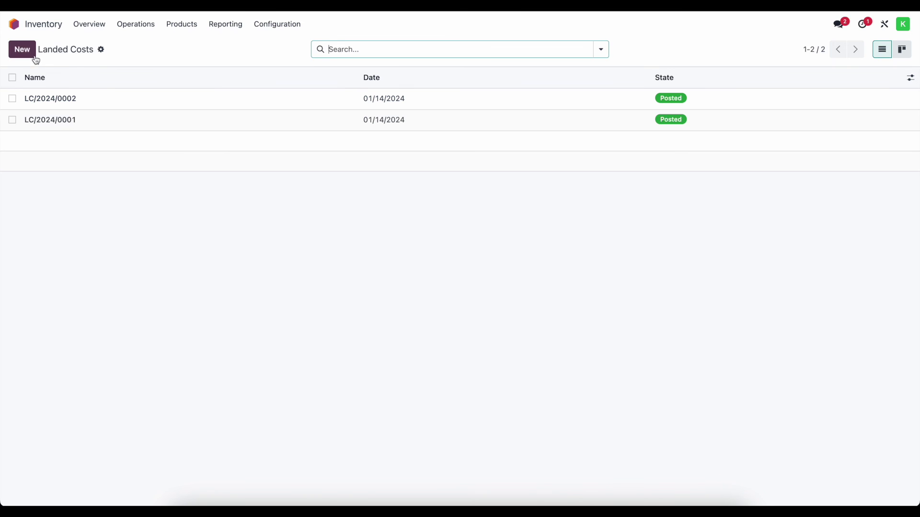
pyautogui.click(85, 99)
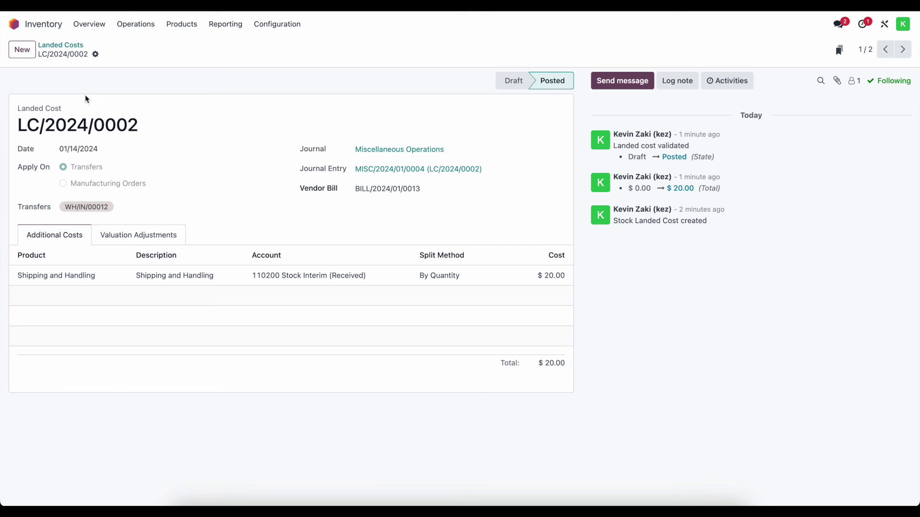